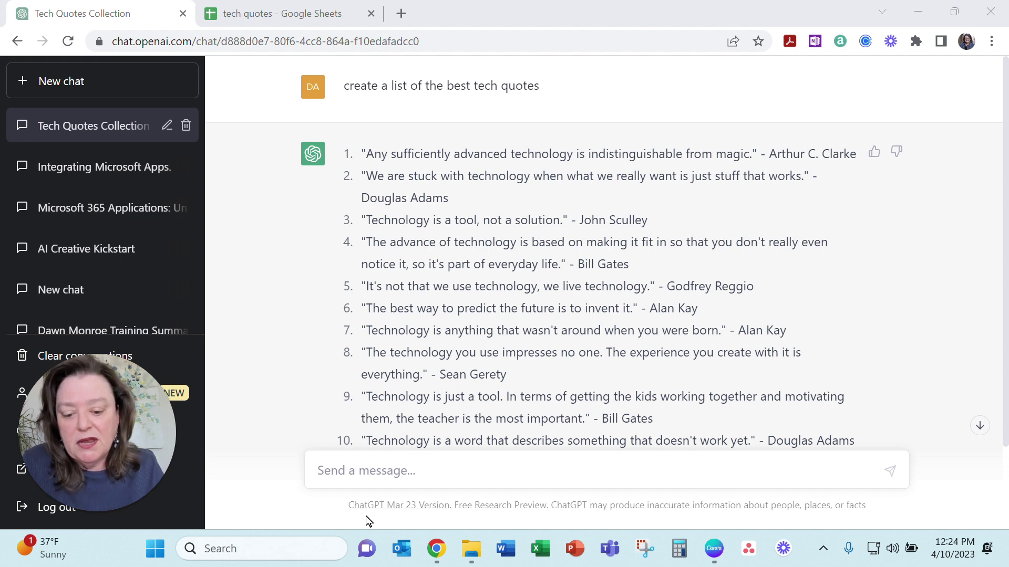
# Ask ChatGPT 'can you give me a few more tech quotes'
pyautogui.click(368, 466)
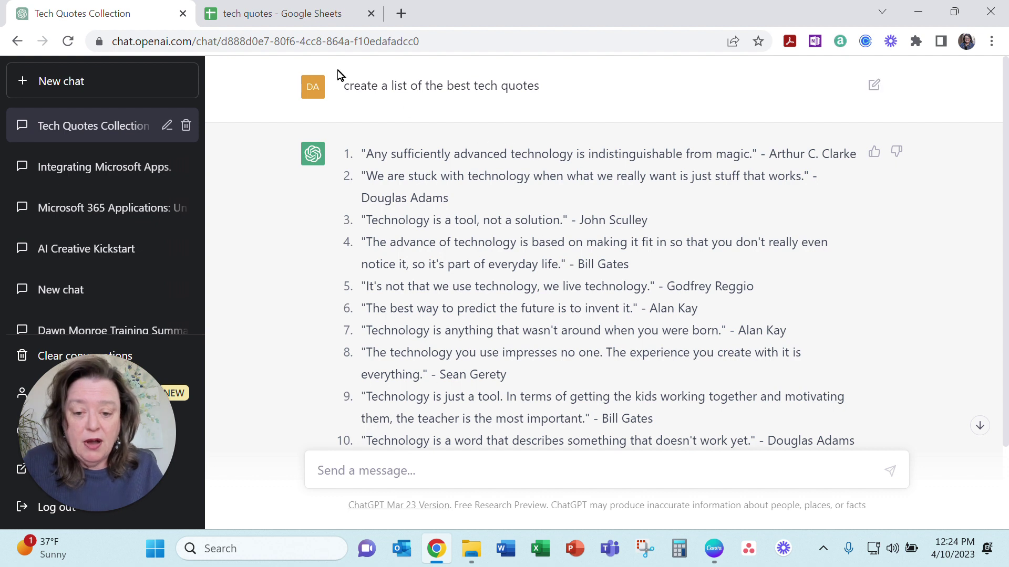
pyautogui.moveTo(345, 89); pyautogui.dragTo(548, 106)
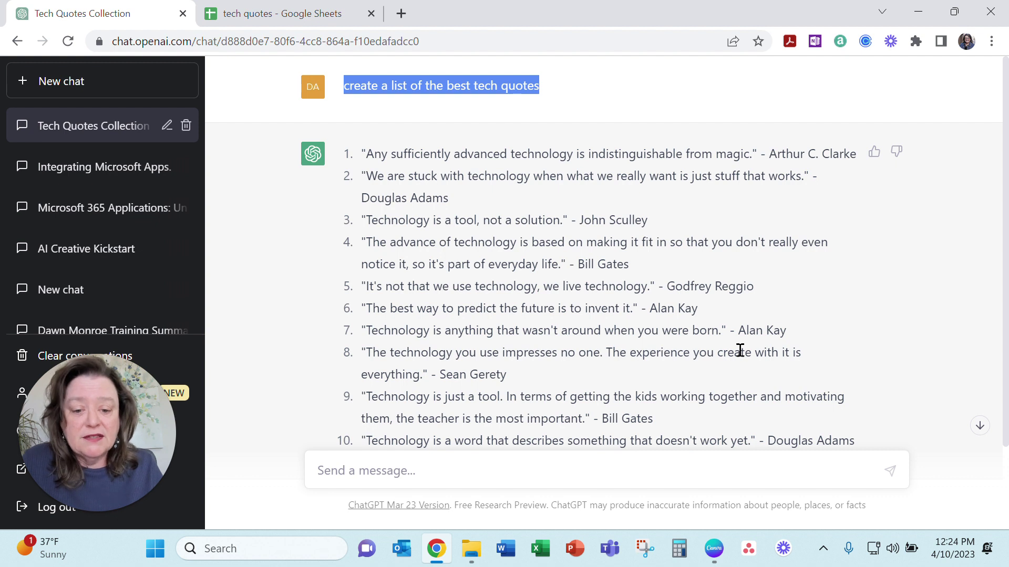
pyautogui.click(383, 467)
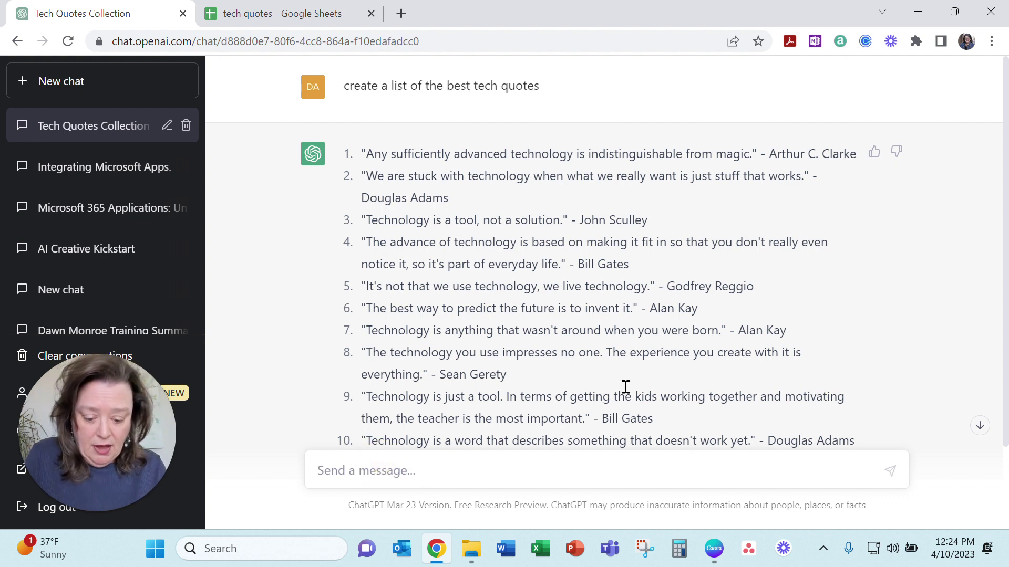
pyautogui.write('ca')
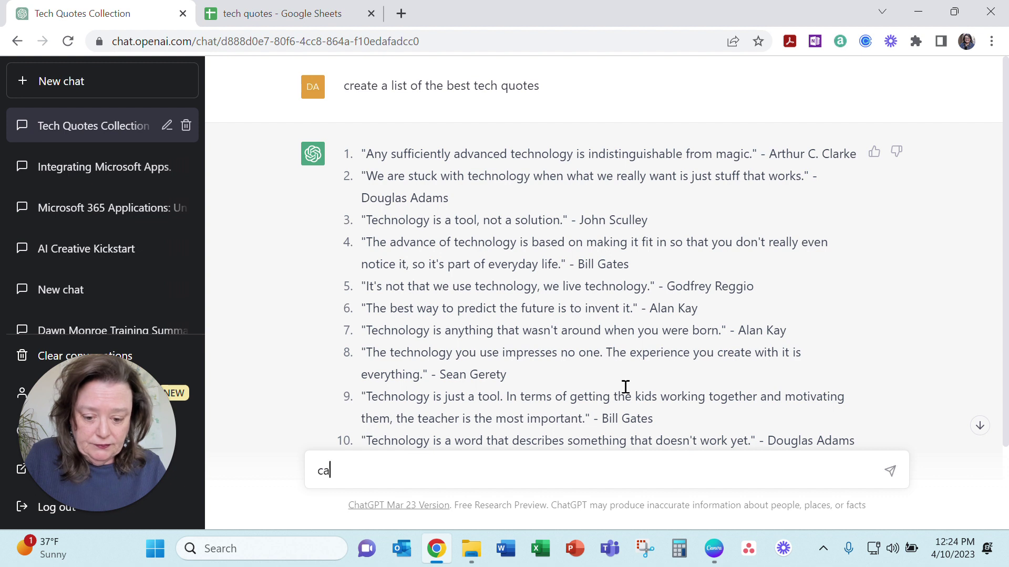
pyautogui.write('n you give ')
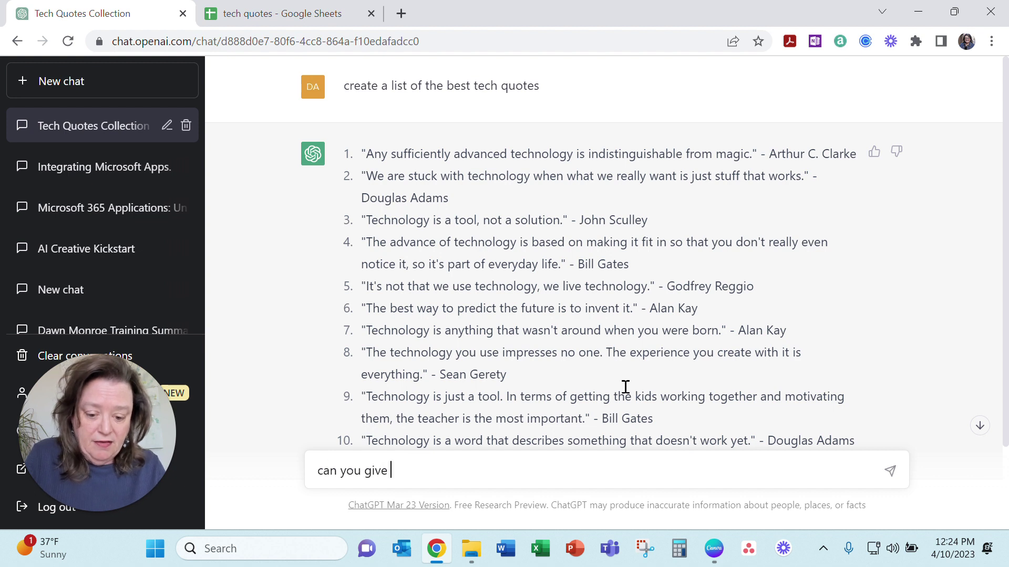
pyautogui.write('me a few more t')
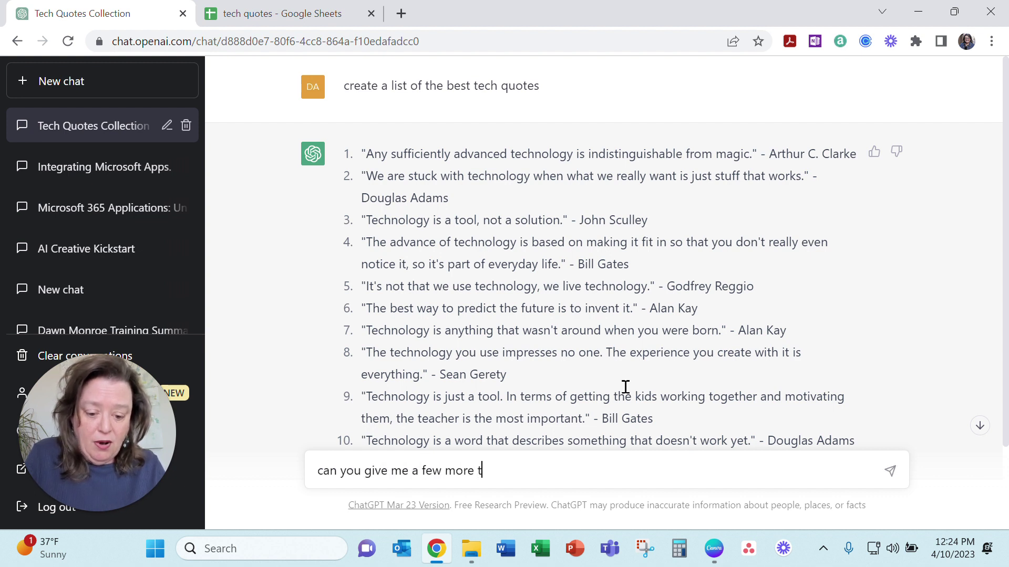
pyautogui.write('ech quotes')
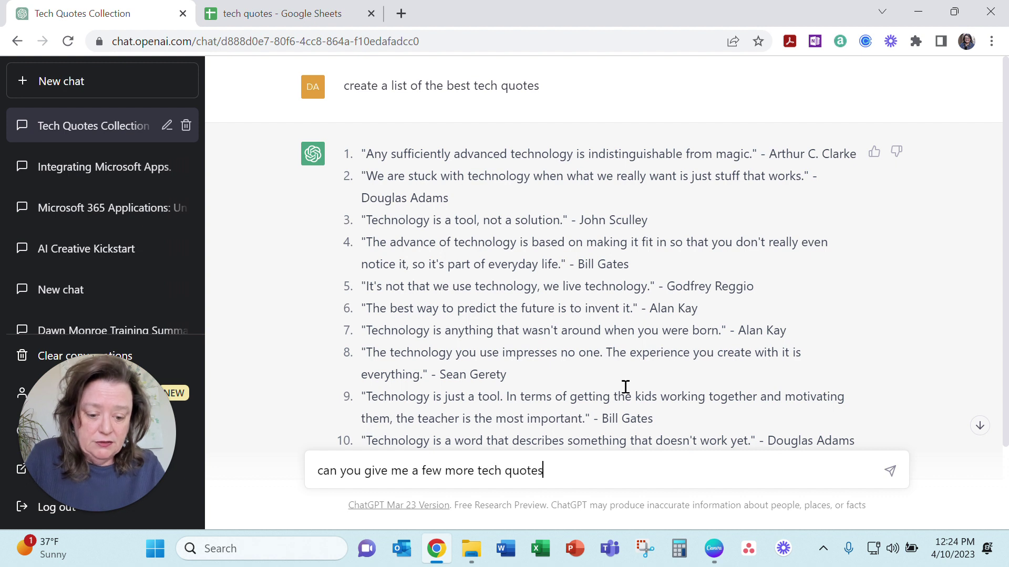
pyautogui.press('Return')
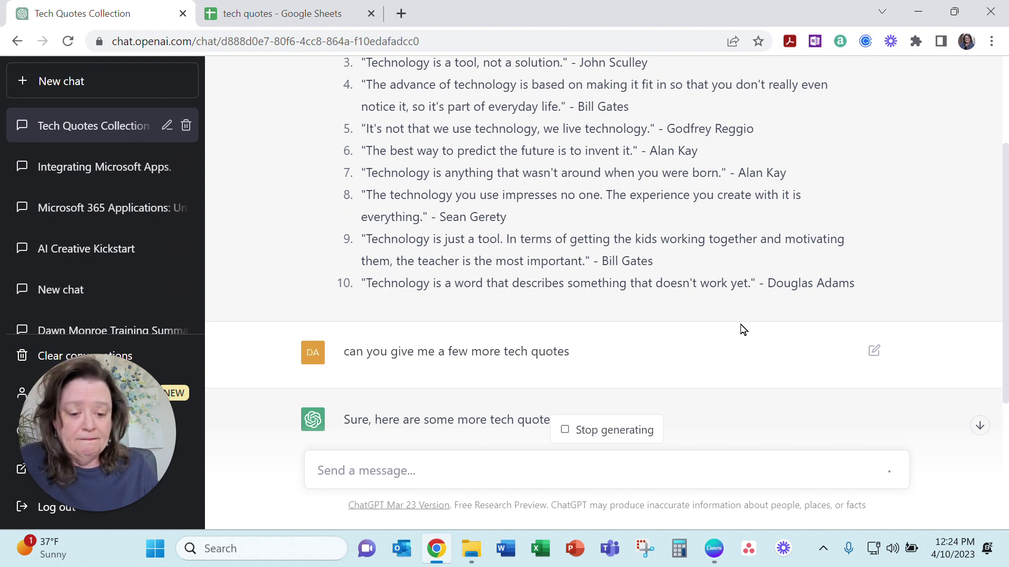
# Select the new quotes numbered 11 to 20 in ChatGPT's reply and copy them
pyautogui.scroll(-3, 743, 329)
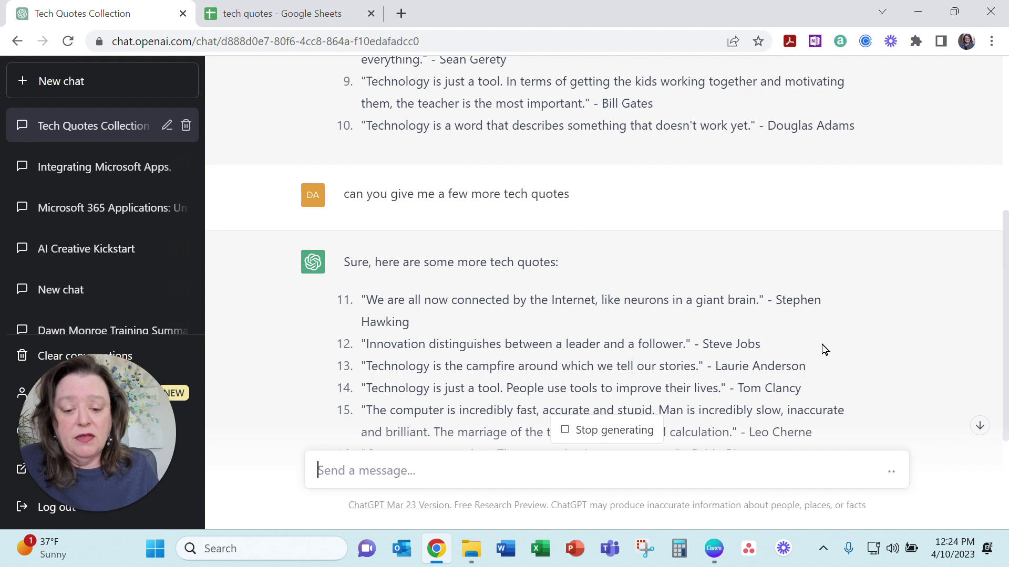
pyautogui.scroll(-3, 823, 347)
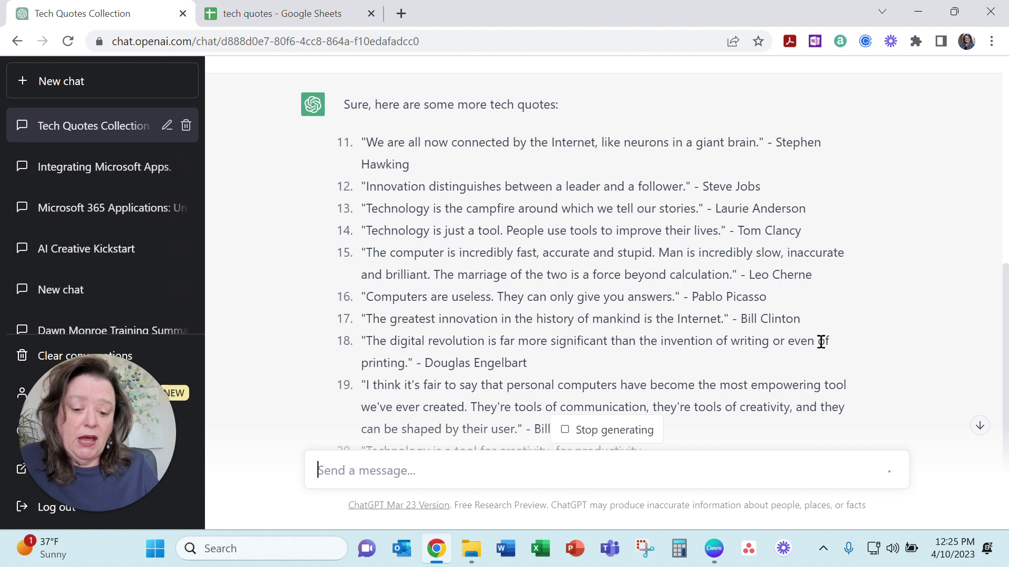
pyautogui.scroll(-2, 825, 349)
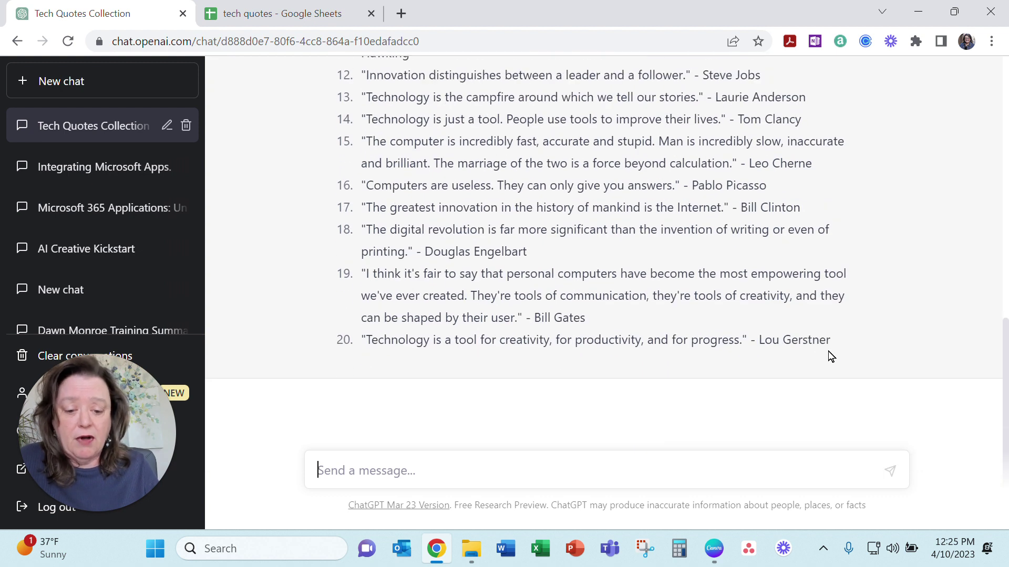
pyautogui.scroll(3, 828, 357)
pyautogui.moveTo(363, 190); pyautogui.dragTo(852, 351)
pyautogui.hotkey('ctrl', 'c')
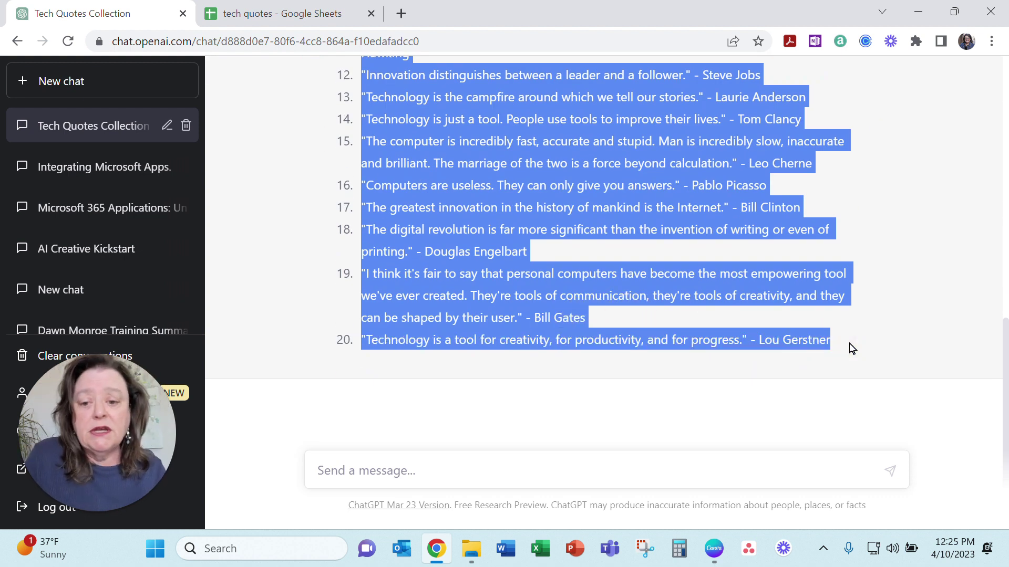
# Paste the ten new quotes into cells A11:A20 of the tech quotes sheet
pyautogui.click(286, 14)
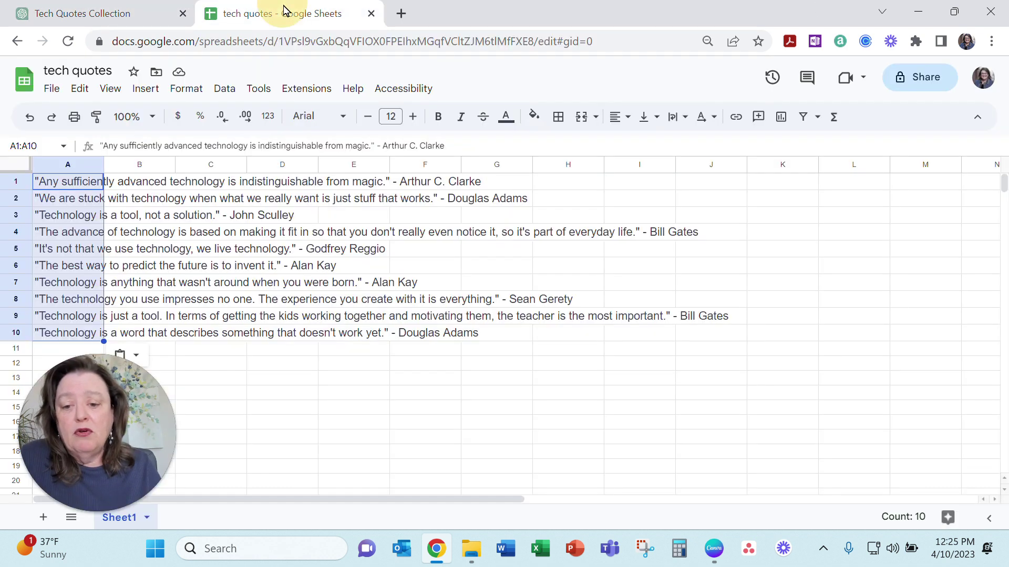
pyautogui.click(256, 352)
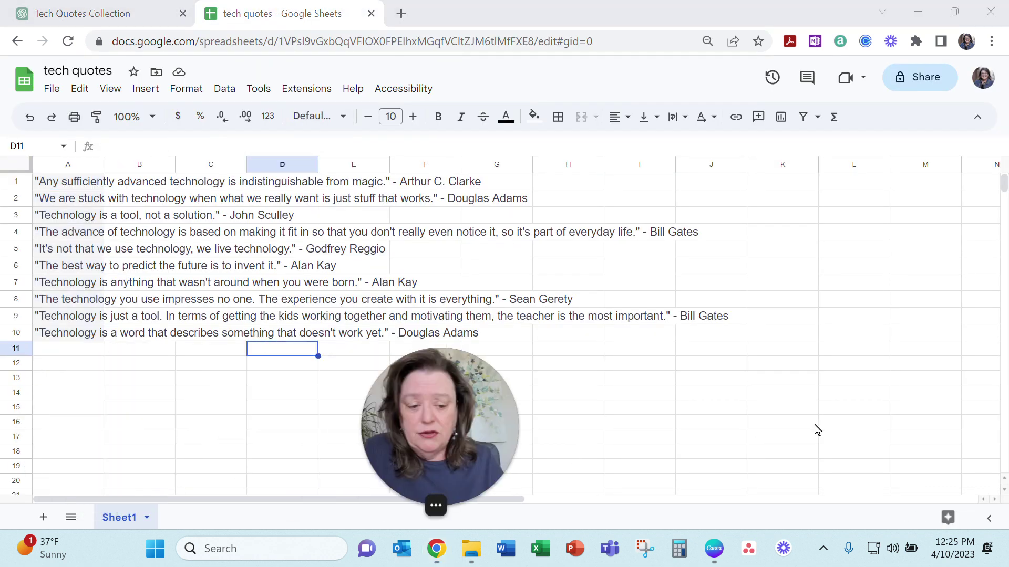
pyautogui.click(78, 356)
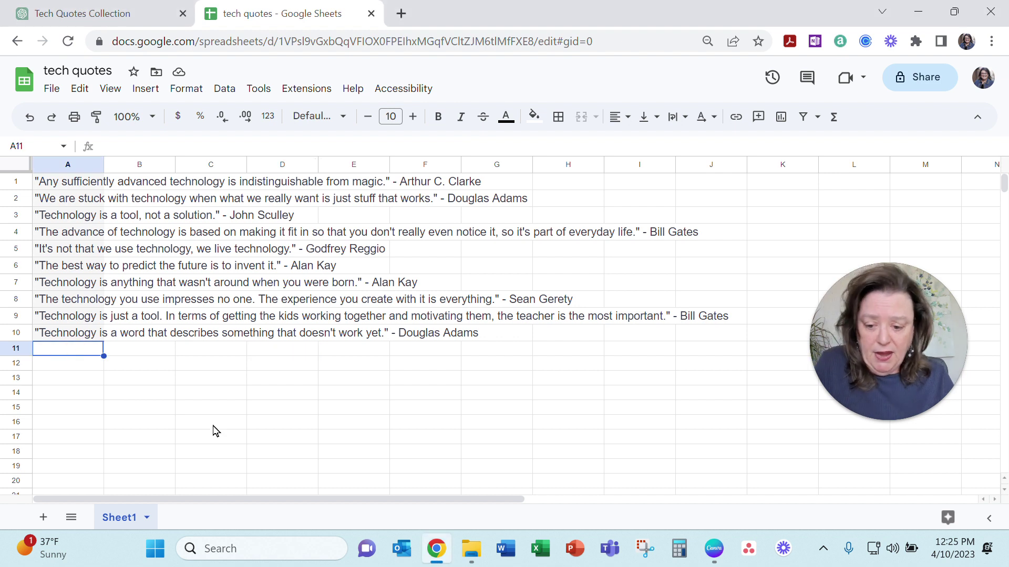
pyautogui.hotkey('ctrl', 'v')
pyautogui.scroll(-3, 189, 433)
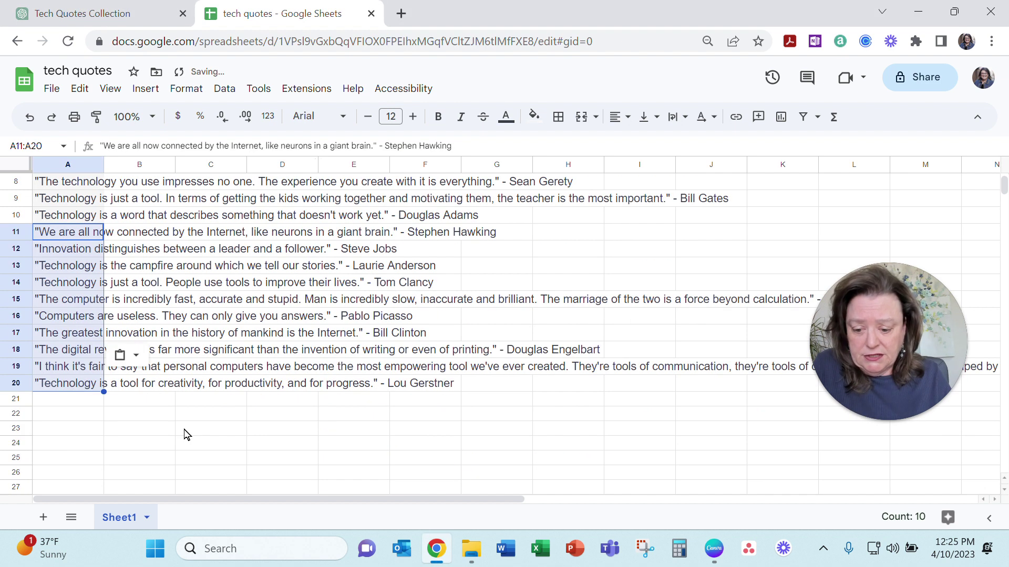
pyautogui.scroll(3, 187, 432)
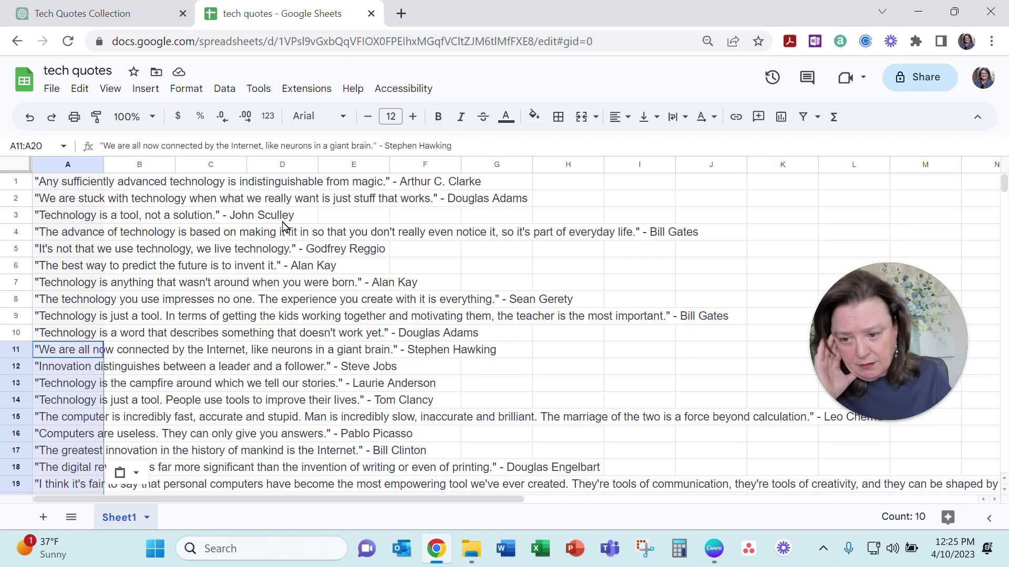
pyautogui.click(81, 218)
# Download the sheet as 'tech quotes - Sheet1.csv' and show it in its folder
pyautogui.click(73, 184)
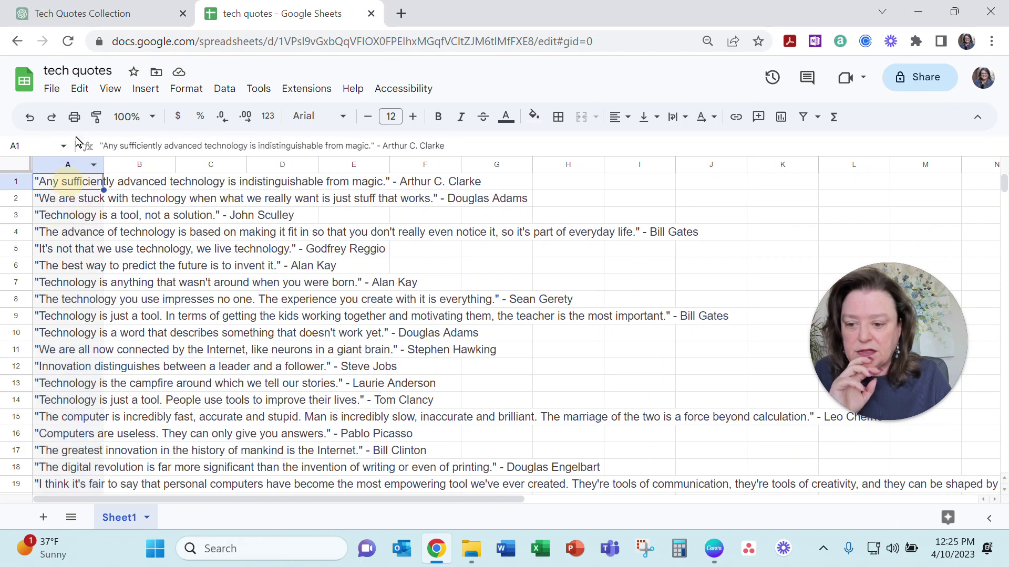
pyautogui.click(53, 90)
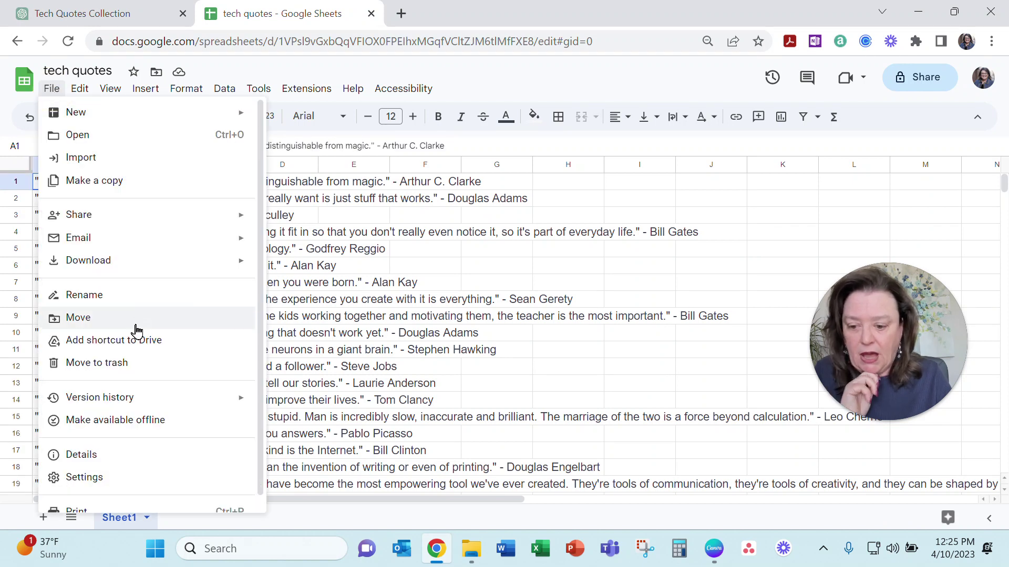
pyautogui.click(124, 263)
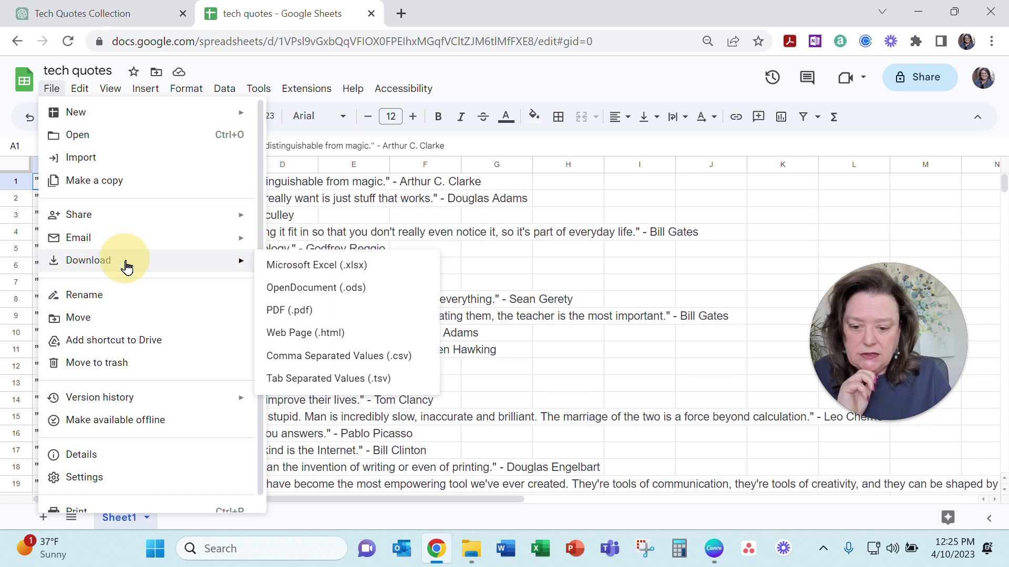
pyautogui.click(366, 361)
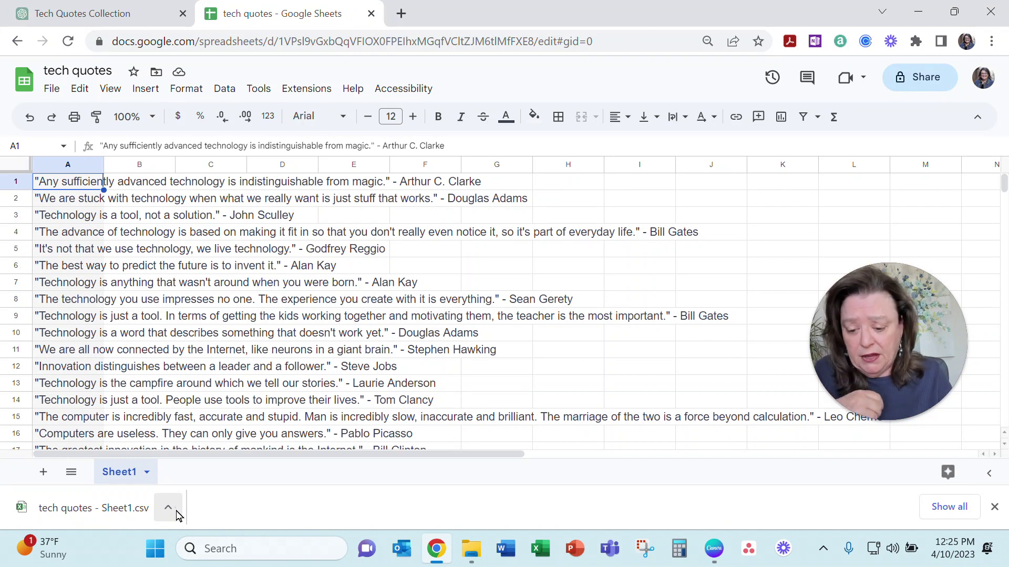
pyautogui.click(168, 508)
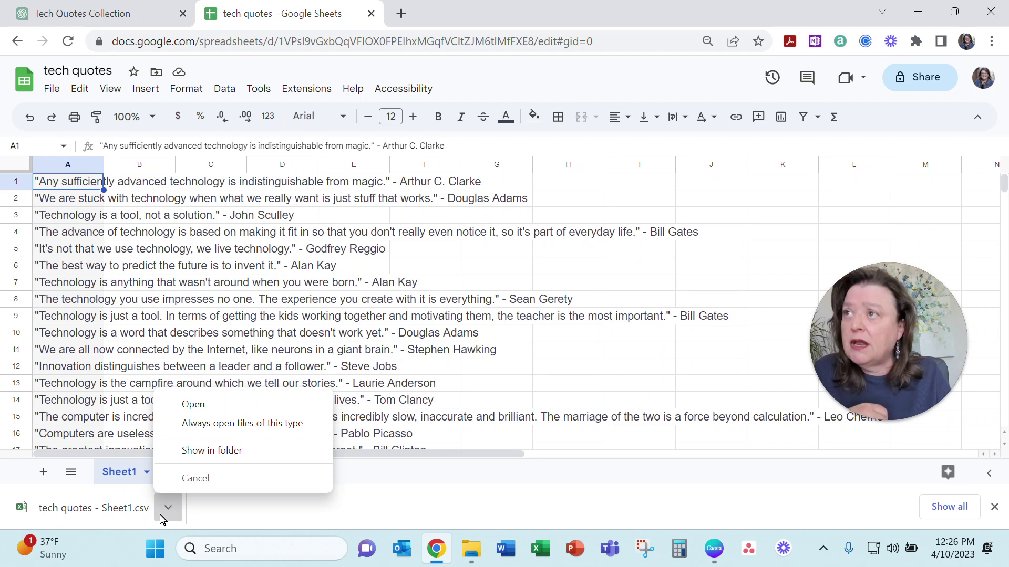
pyautogui.click(213, 457)
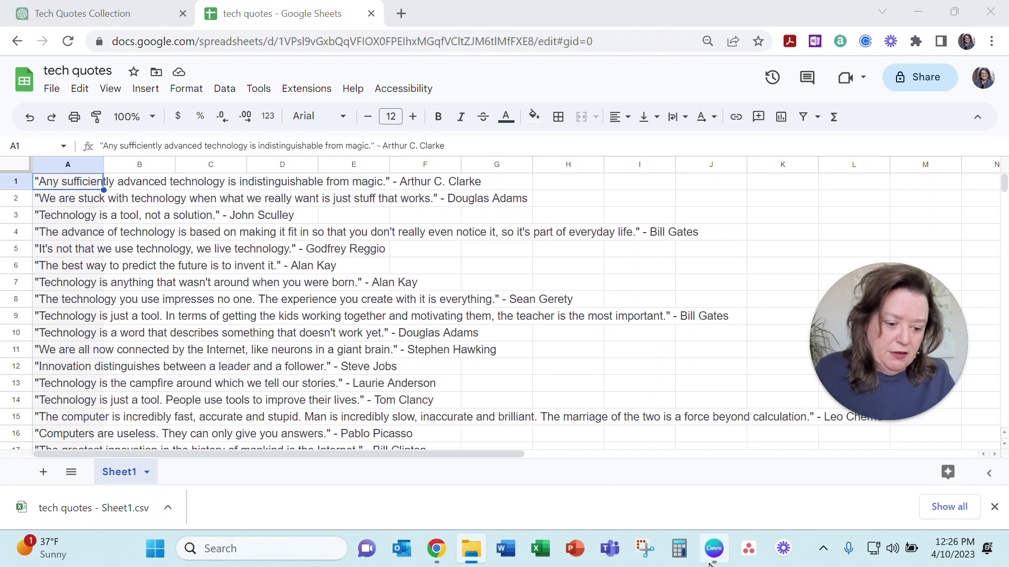
# Search Canva templates for 'instagram post + quote'
pyautogui.click(714, 549)
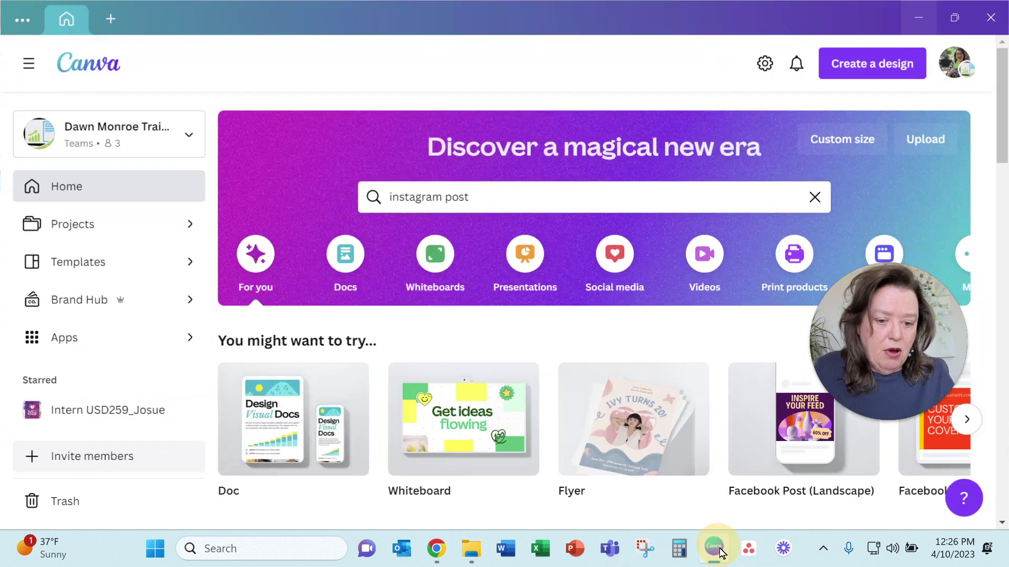
pyautogui.click(487, 197)
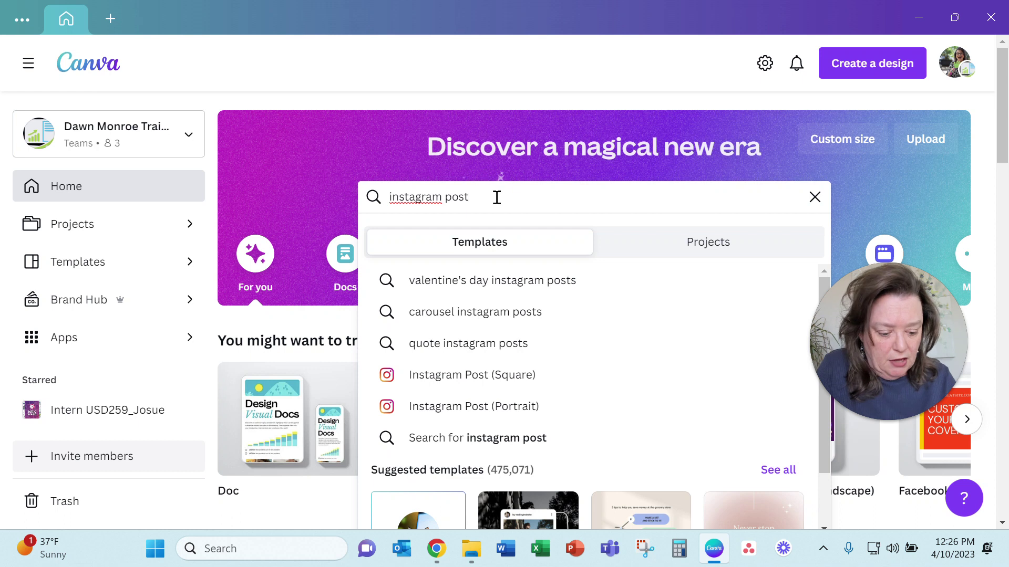
pyautogui.write('+')
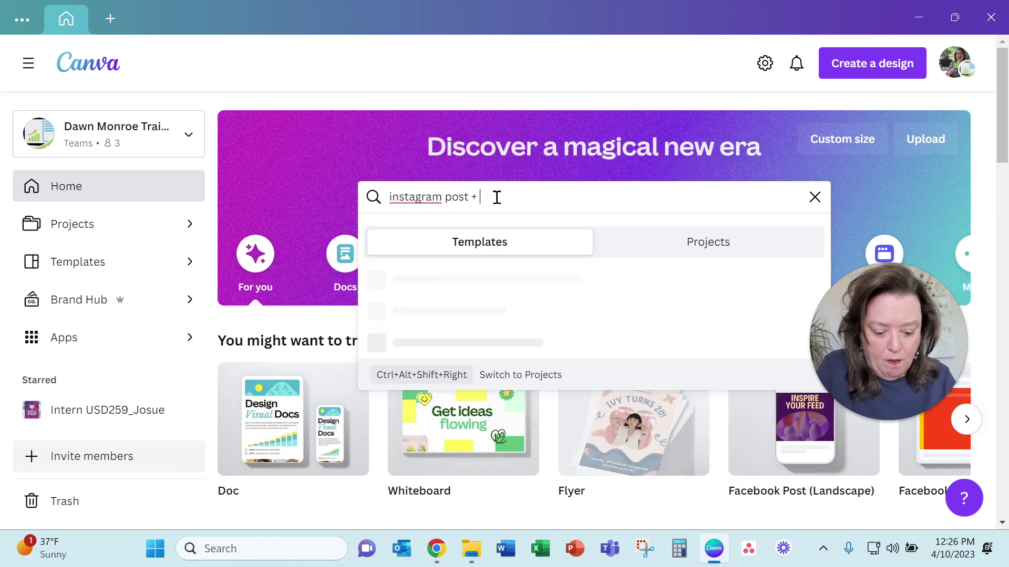
pyautogui.write(' quot')
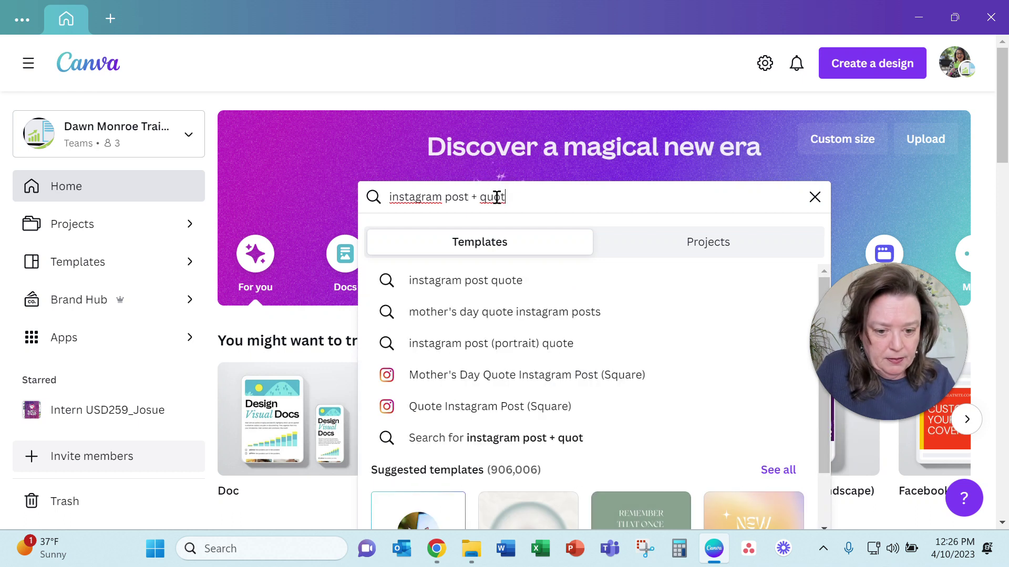
pyautogui.write('e')
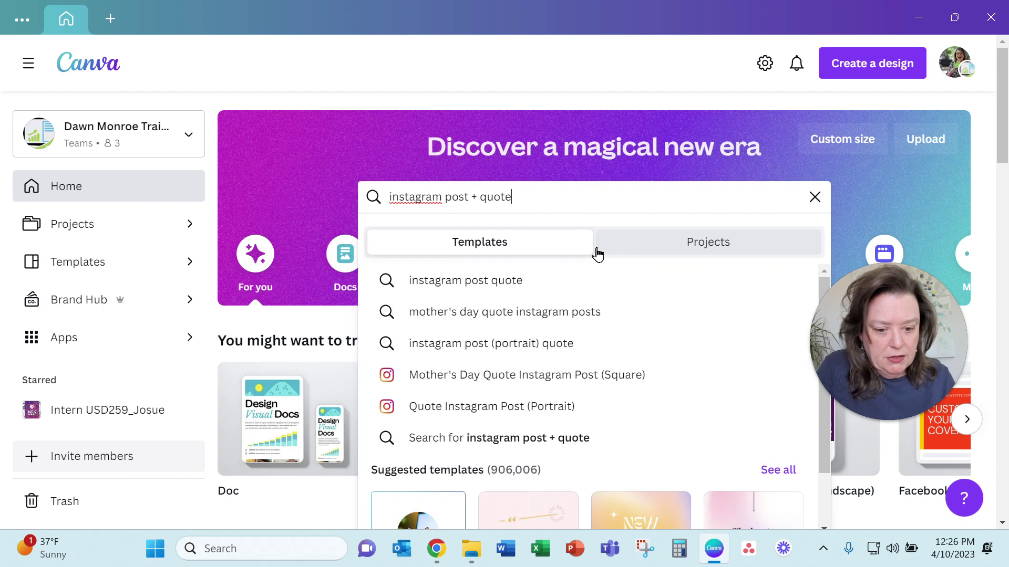
pyautogui.press('Return')
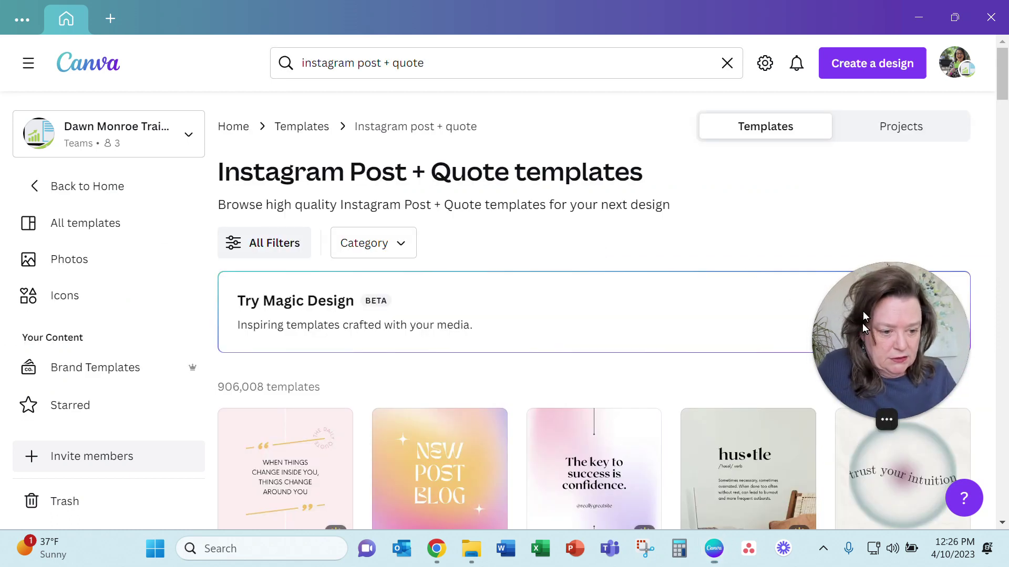
# Start a new 1080 × 1080 design from the Business Quote Instagram Post template
pyautogui.scroll(-3, 680, 317)
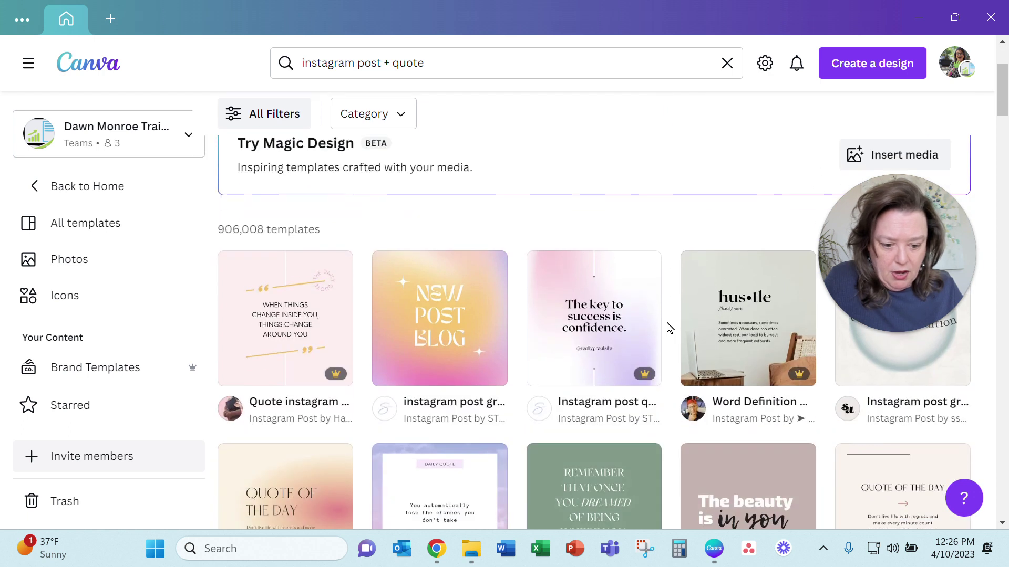
pyautogui.scroll(-2, 680, 317)
pyautogui.scroll(-4, 713, 334)
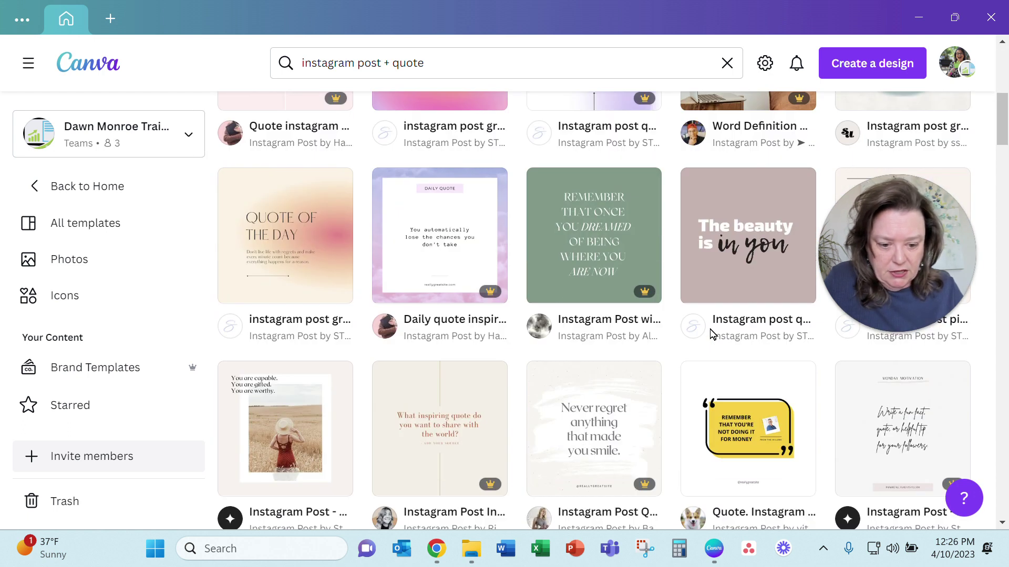
pyautogui.scroll(-8, 710, 335)
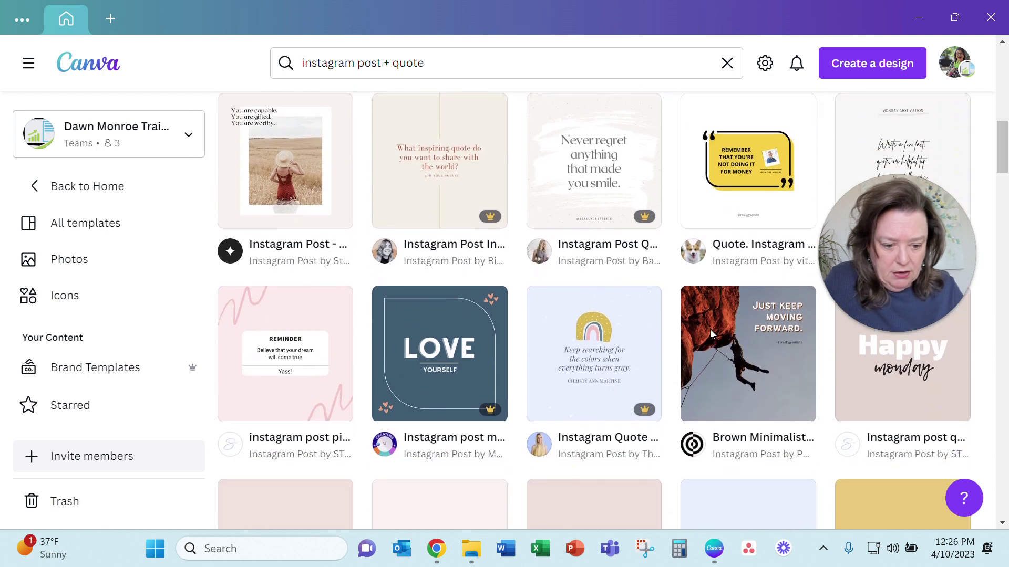
pyautogui.scroll(-1, 713, 334)
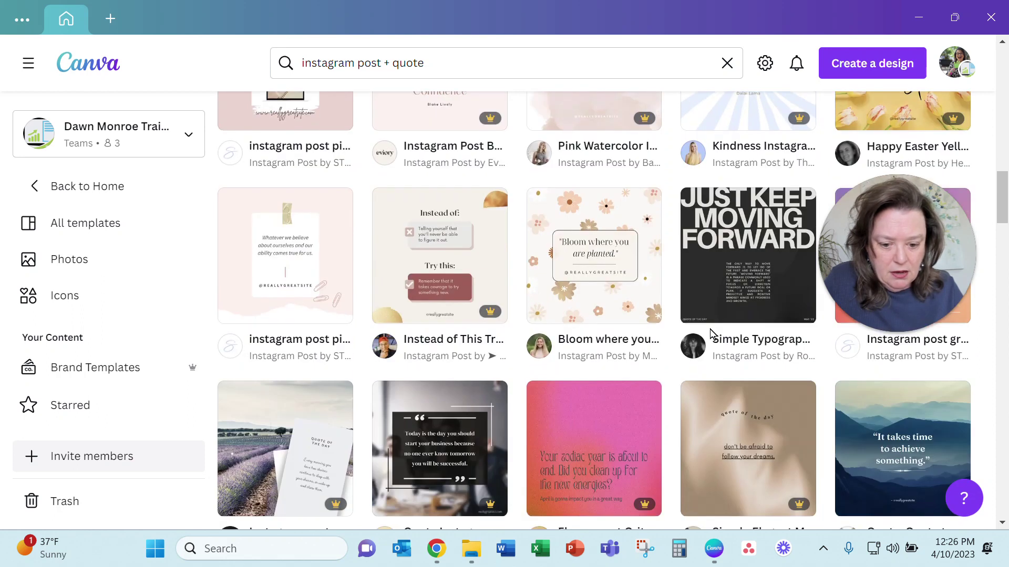
pyautogui.scroll(-7, 709, 334)
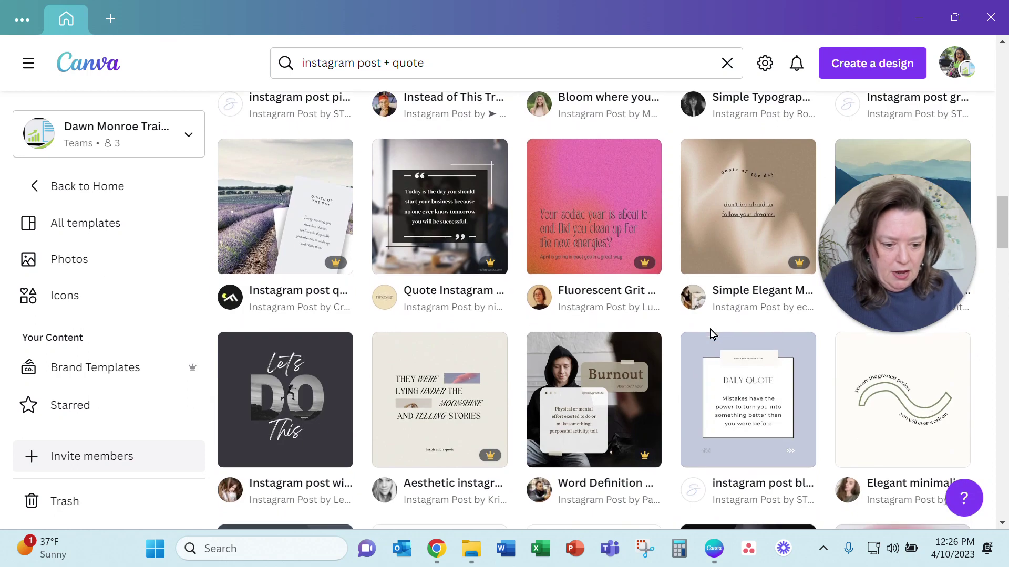
pyautogui.scroll(-3, 710, 333)
pyautogui.scroll(-4, 710, 334)
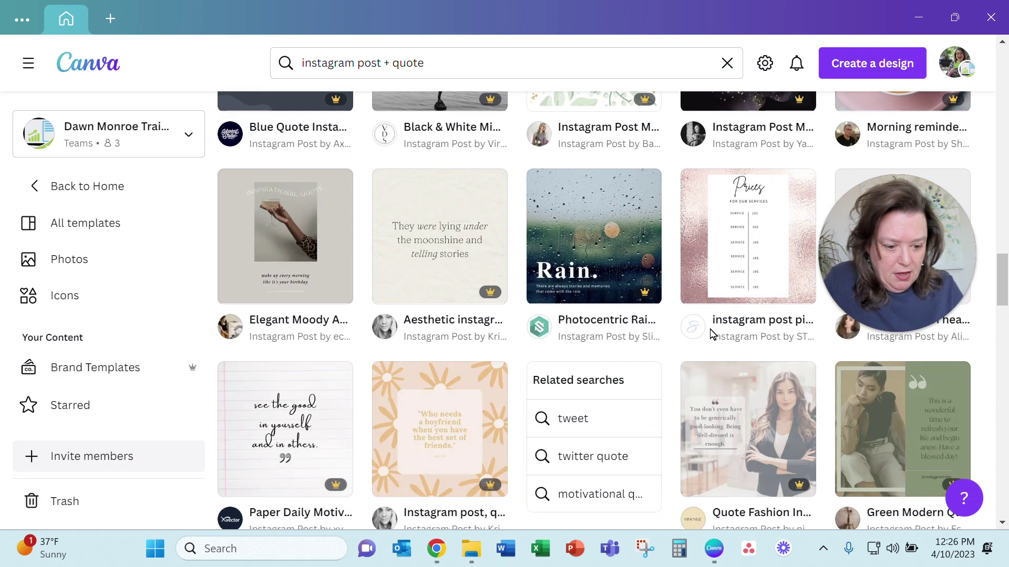
pyautogui.scroll(-8, 709, 333)
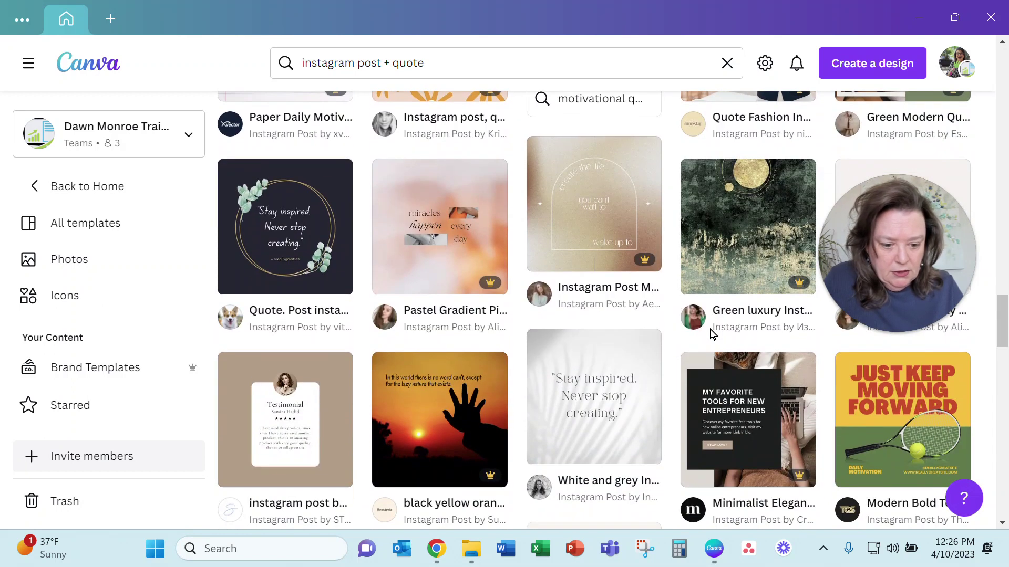
pyautogui.scroll(-6, 710, 334)
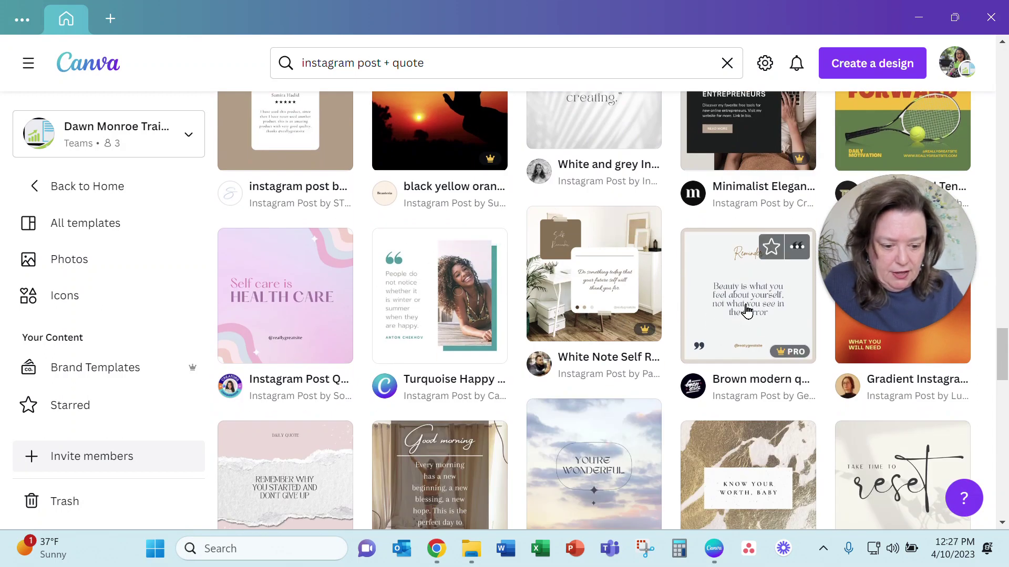
pyautogui.scroll(-3, 746, 310)
pyautogui.scroll(-6, 746, 309)
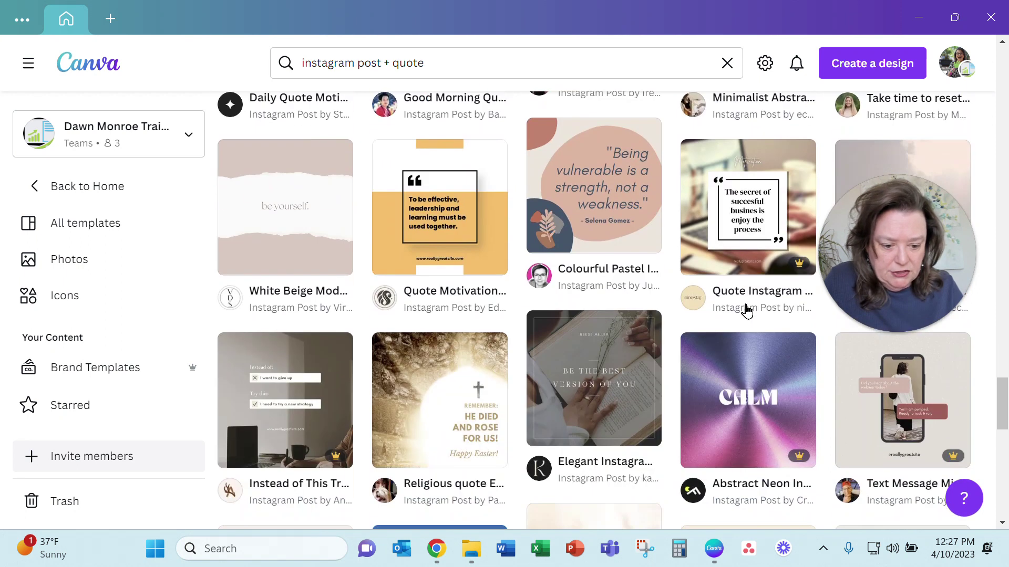
pyautogui.scroll(-6, 746, 311)
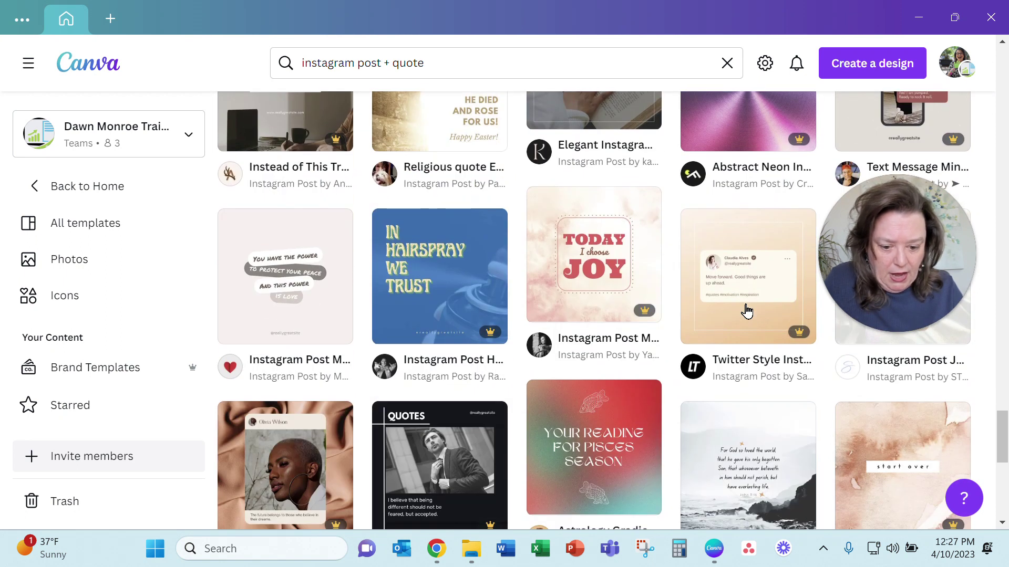
pyautogui.scroll(-6, 746, 311)
pyautogui.scroll(-6, 746, 310)
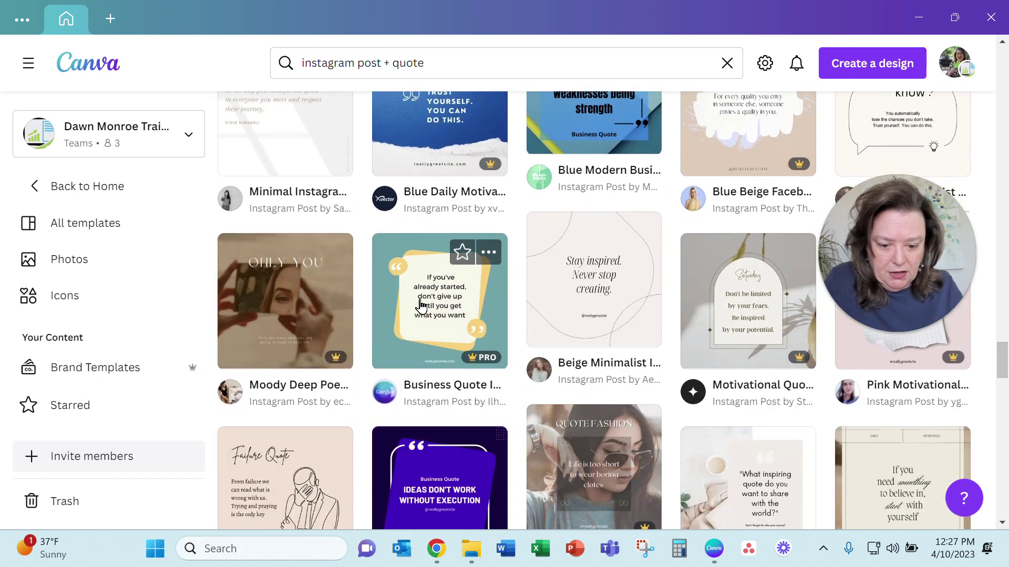
pyautogui.click(420, 304)
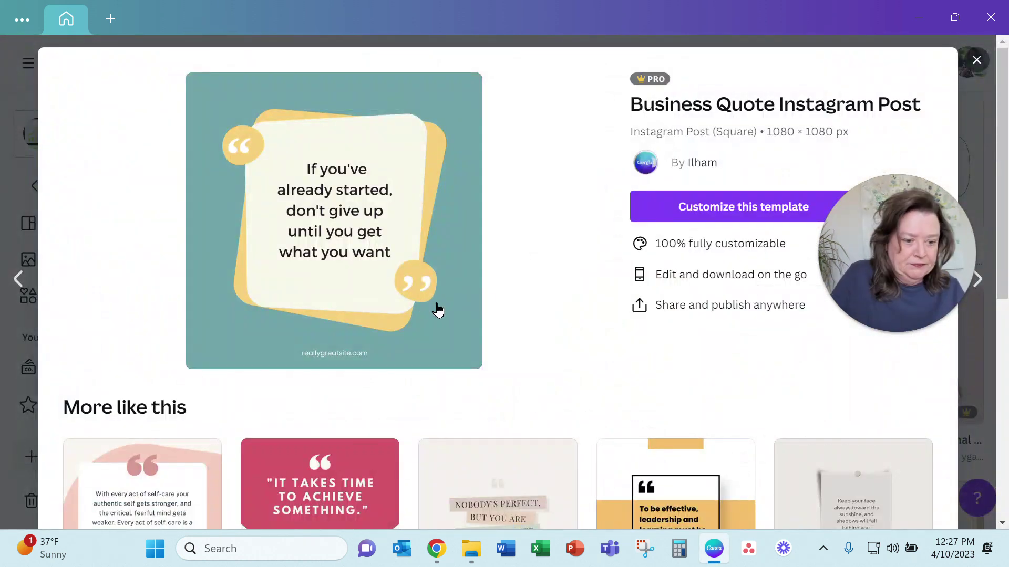
pyautogui.click(762, 210)
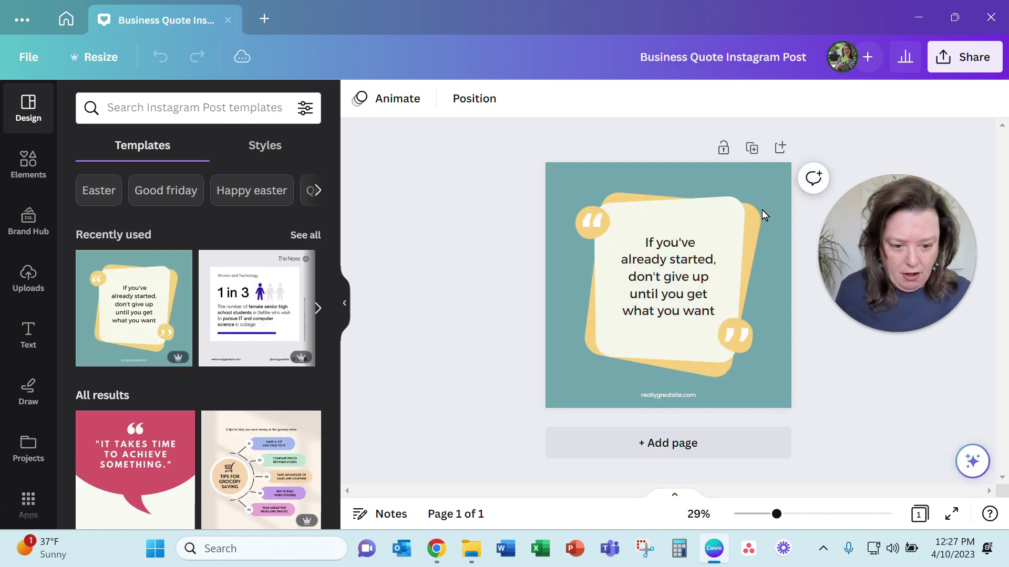
# Make the page background the brand blue
pyautogui.click(576, 181)
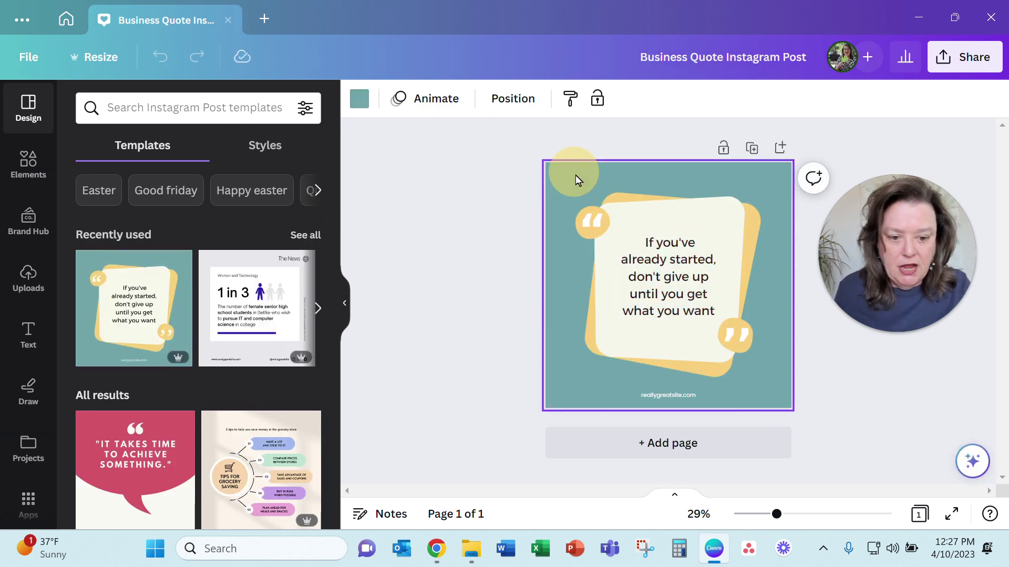
pyautogui.click(359, 101)
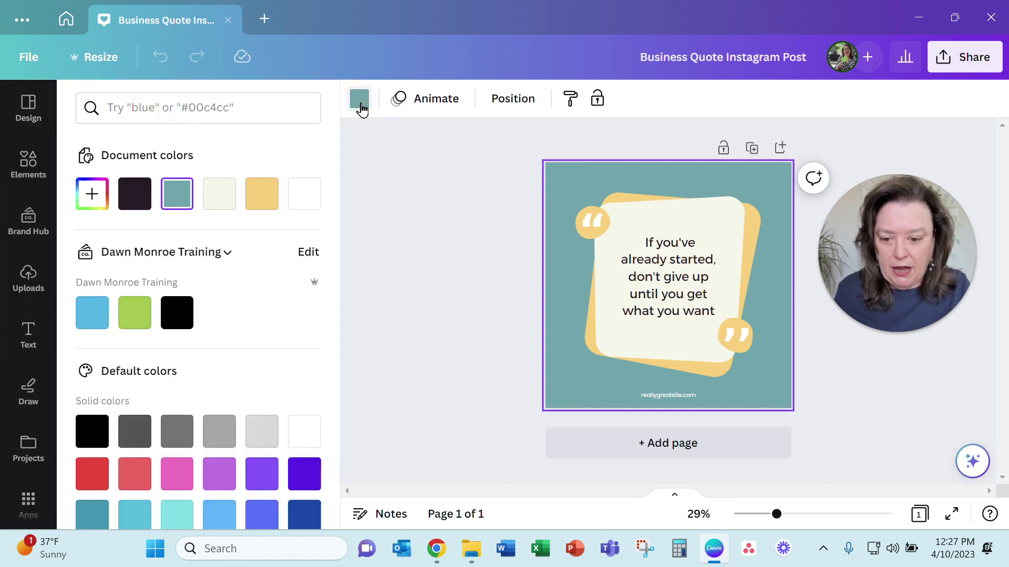
pyautogui.click(94, 322)
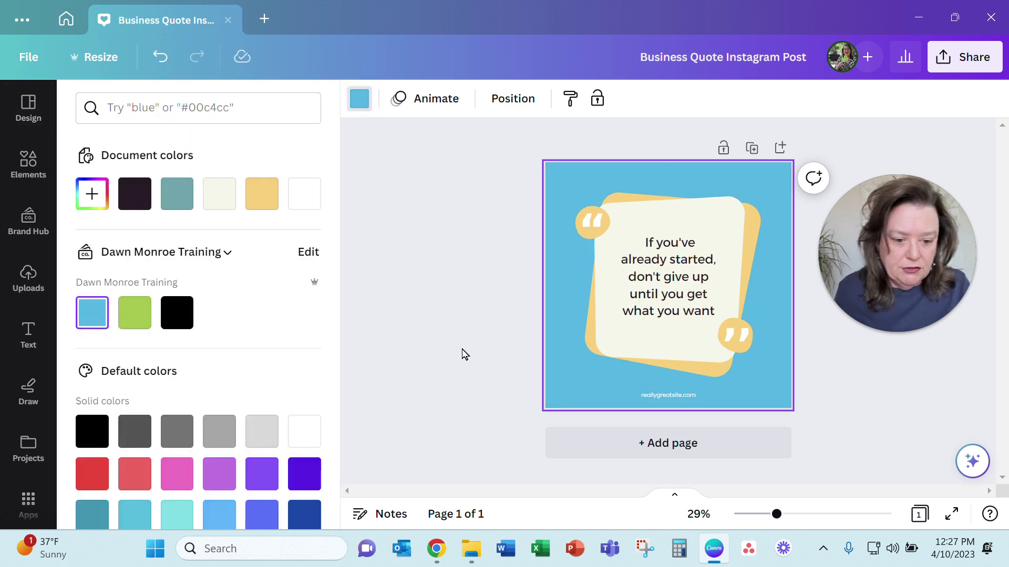
# Recolour the quote graphic's yellow to brand green and its cream box to white
pyautogui.click(591, 342)
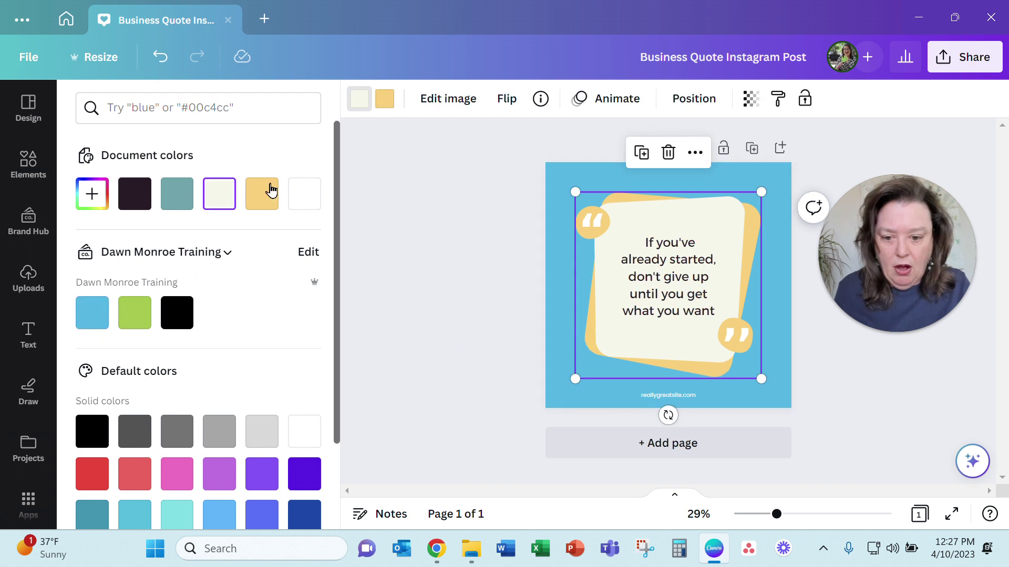
pyautogui.click(390, 100)
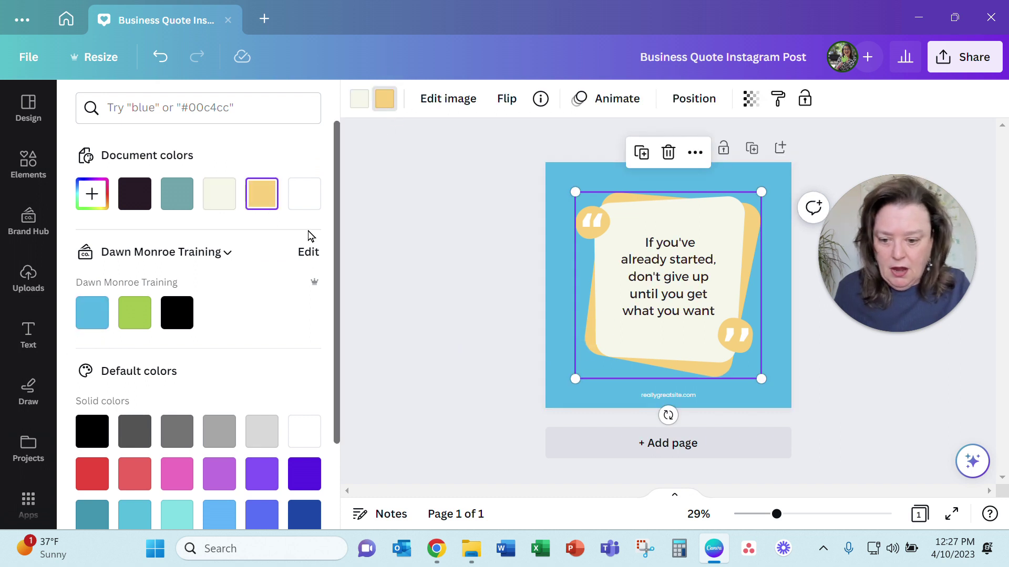
pyautogui.click(134, 314)
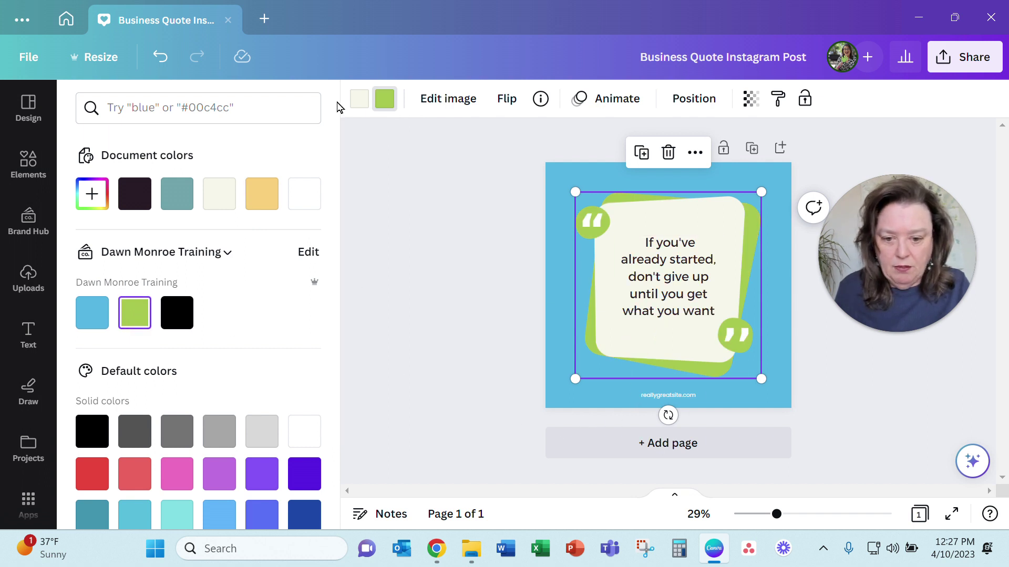
pyautogui.click(360, 99)
pyautogui.click(307, 199)
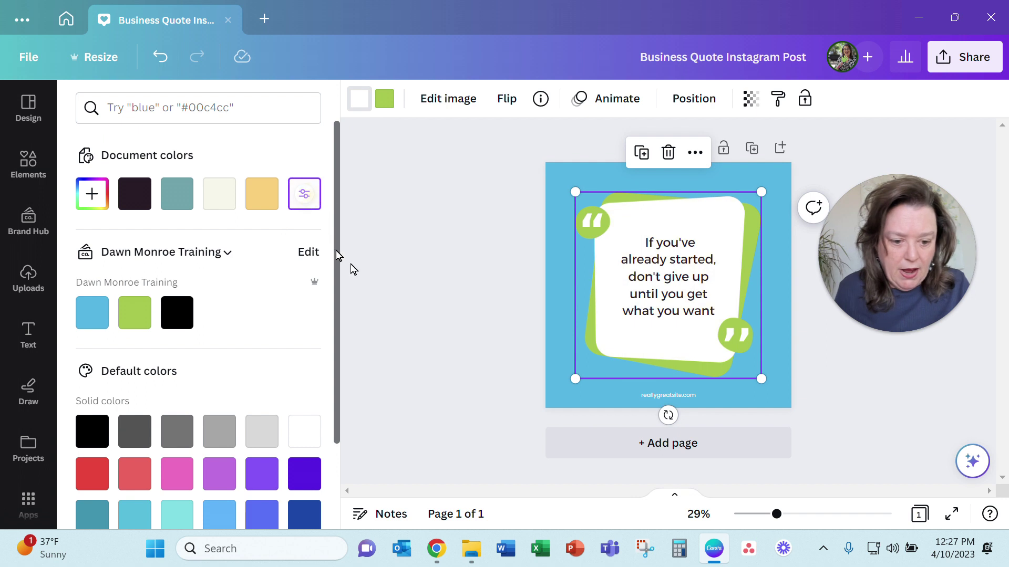
pyautogui.click(737, 408)
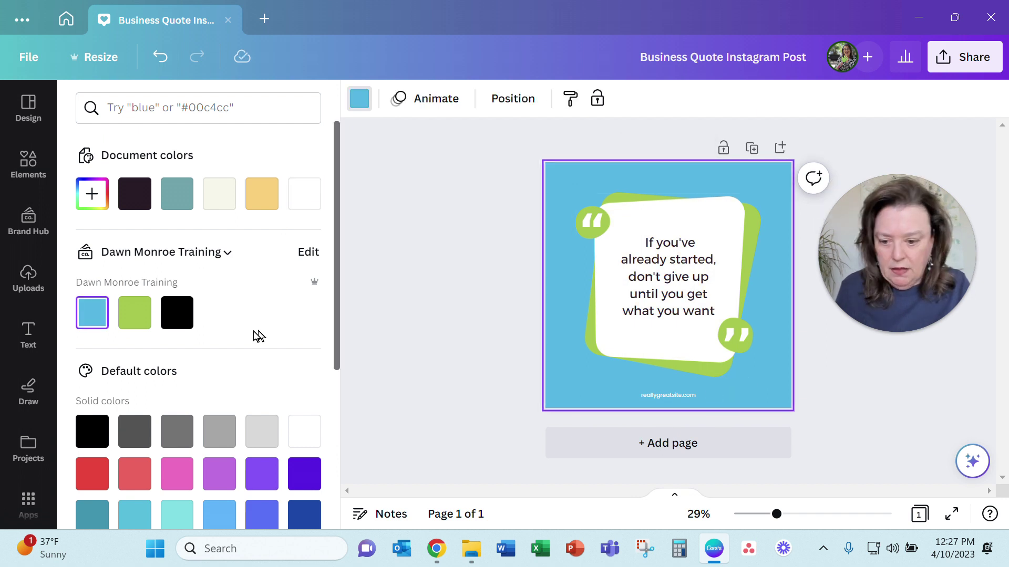
# Add the white brand logo and move it to the bottom of the post
pyautogui.click(681, 397)
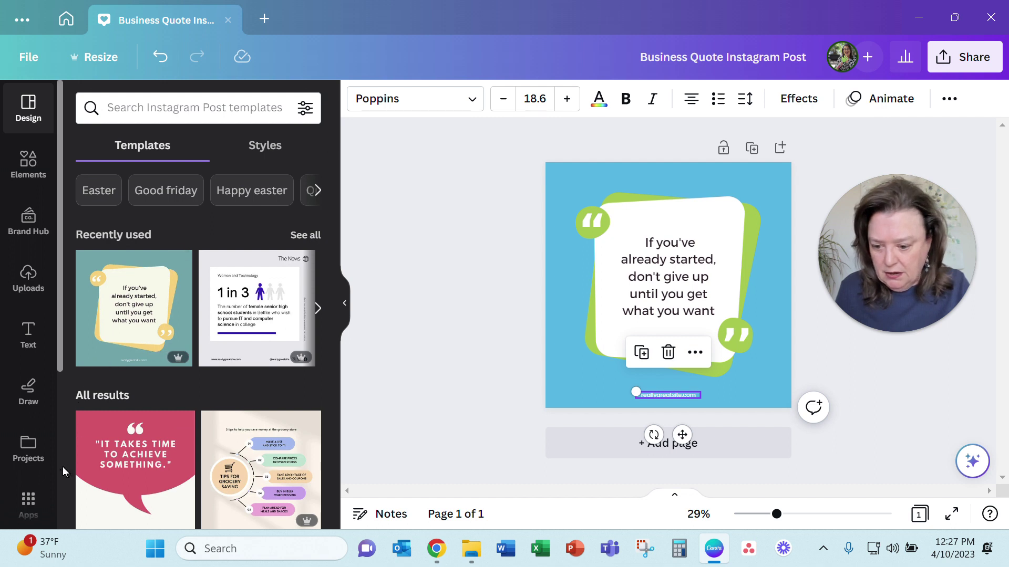
pyautogui.scroll(-5, 60, 471)
pyautogui.click(28, 444)
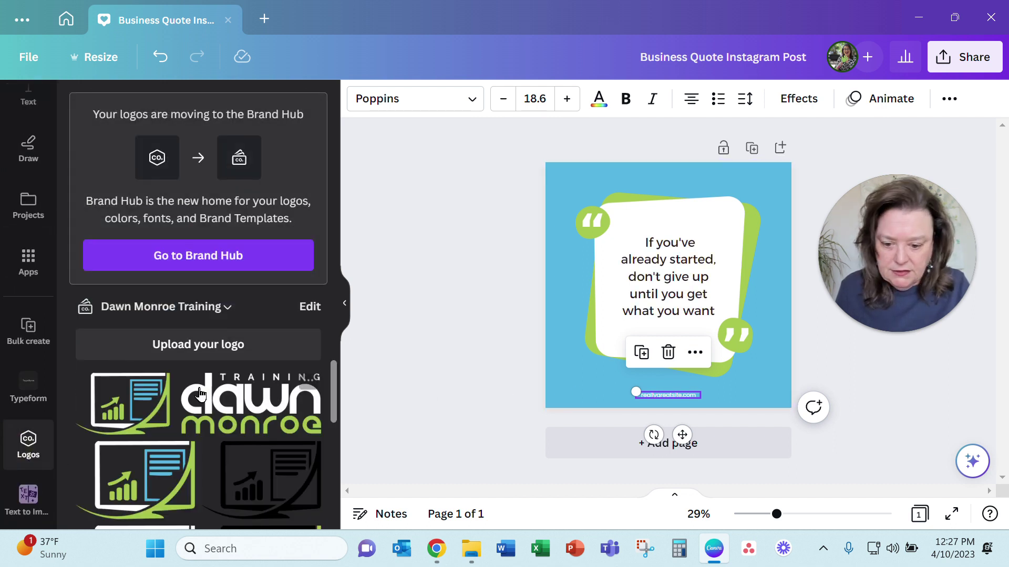
pyautogui.scroll(-5, 305, 443)
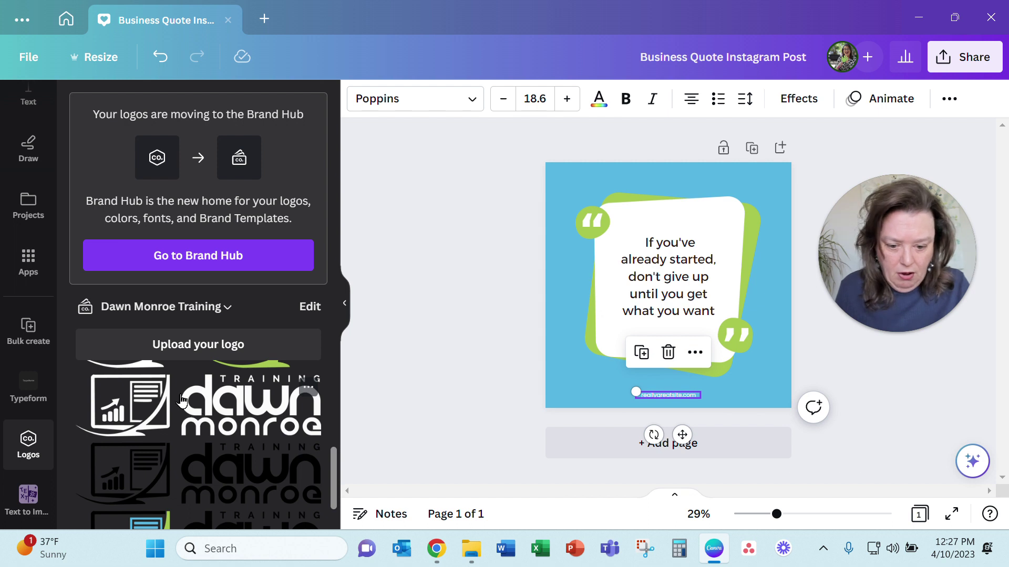
pyautogui.click(209, 402)
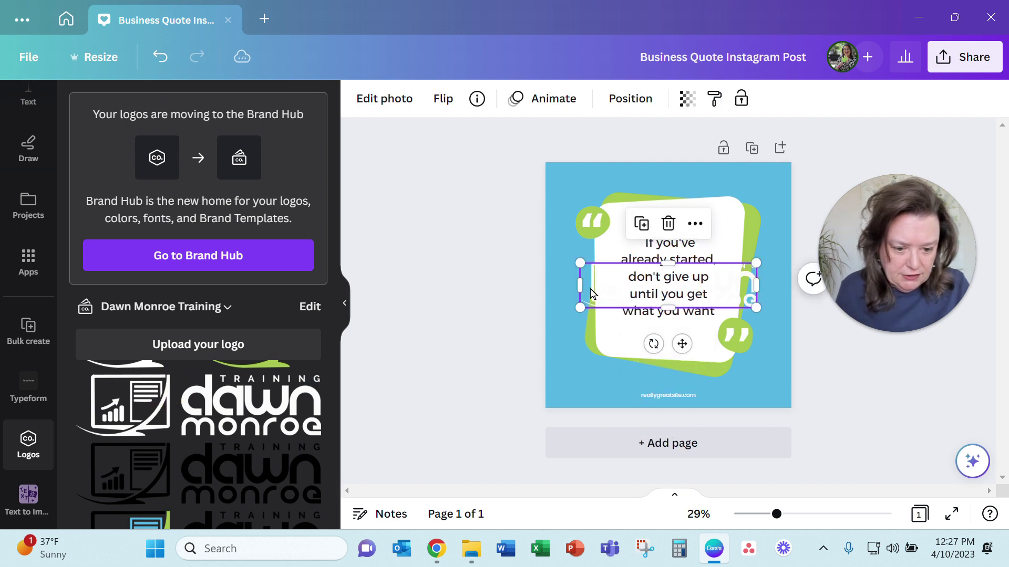
pyautogui.moveTo(591, 294); pyautogui.dragTo(534, 367)
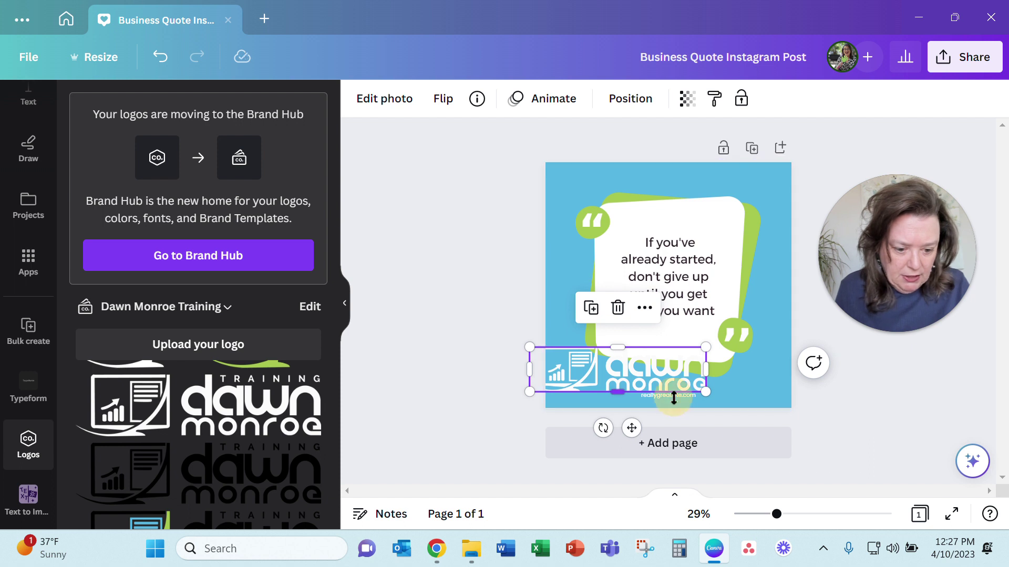
# Delete the reallygreatsite.com text, then shrink the logo and centre it at the bottom
pyautogui.click(687, 400)
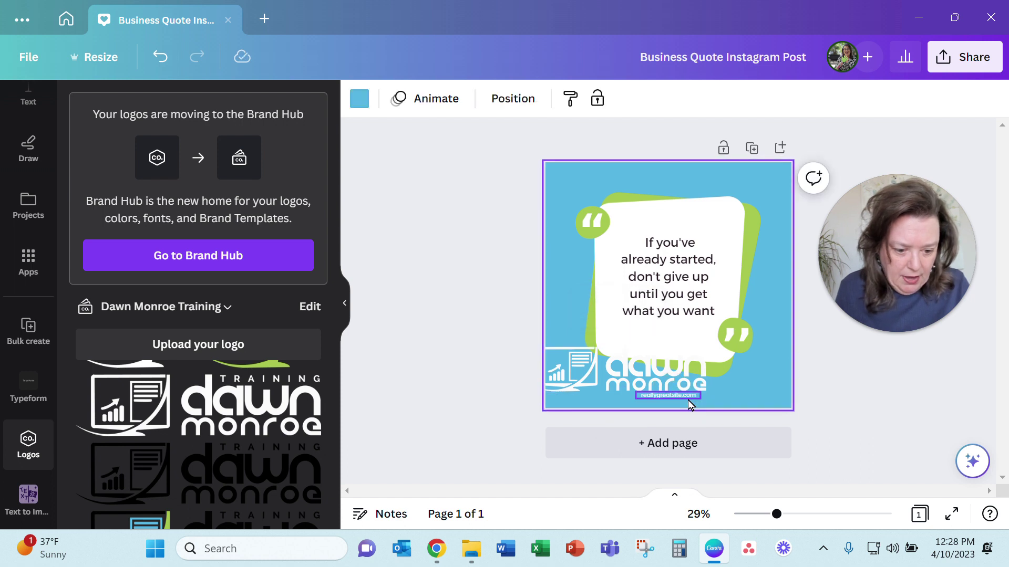
pyautogui.click(684, 399)
pyautogui.press('Delete')
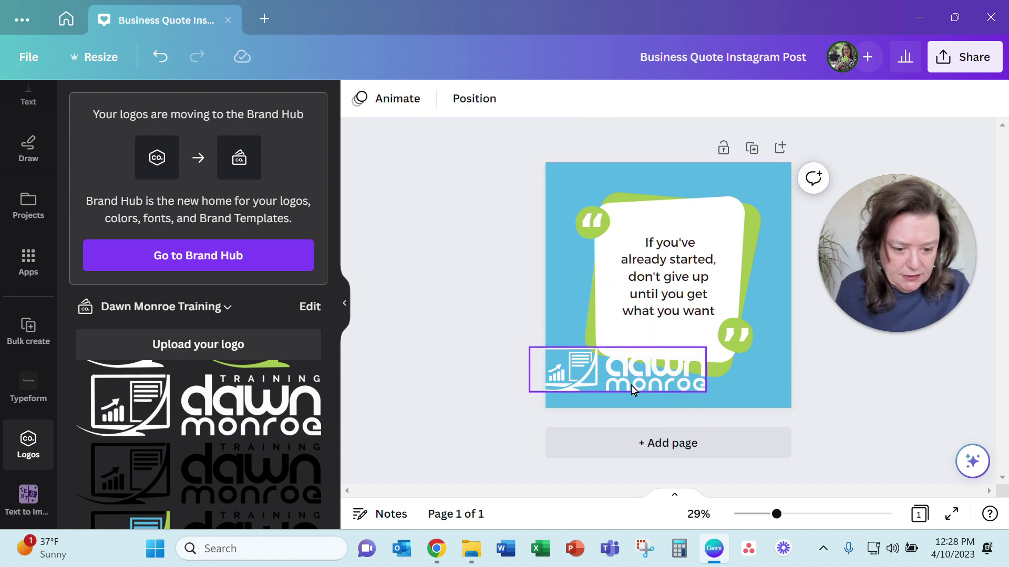
pyautogui.click(631, 386)
pyautogui.moveTo(526, 348); pyautogui.dragTo(681, 391)
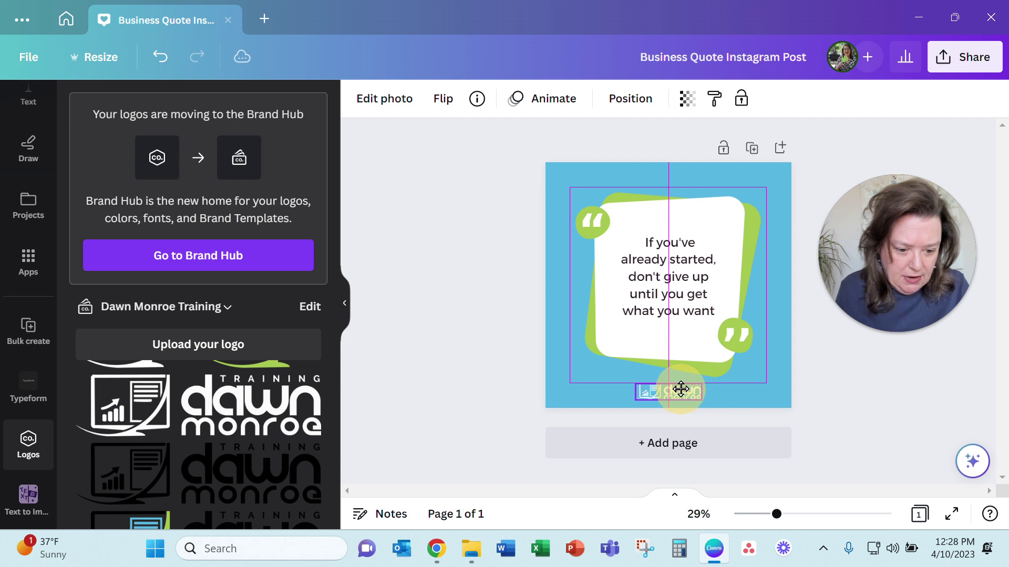
pyautogui.moveTo(681, 391); pyautogui.dragTo(679, 386)
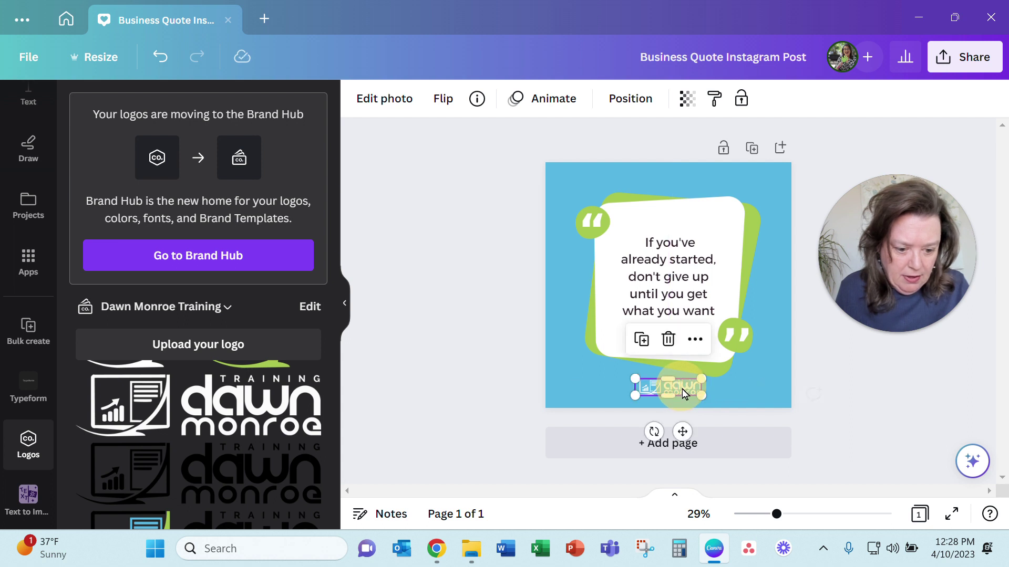
pyautogui.click(765, 395)
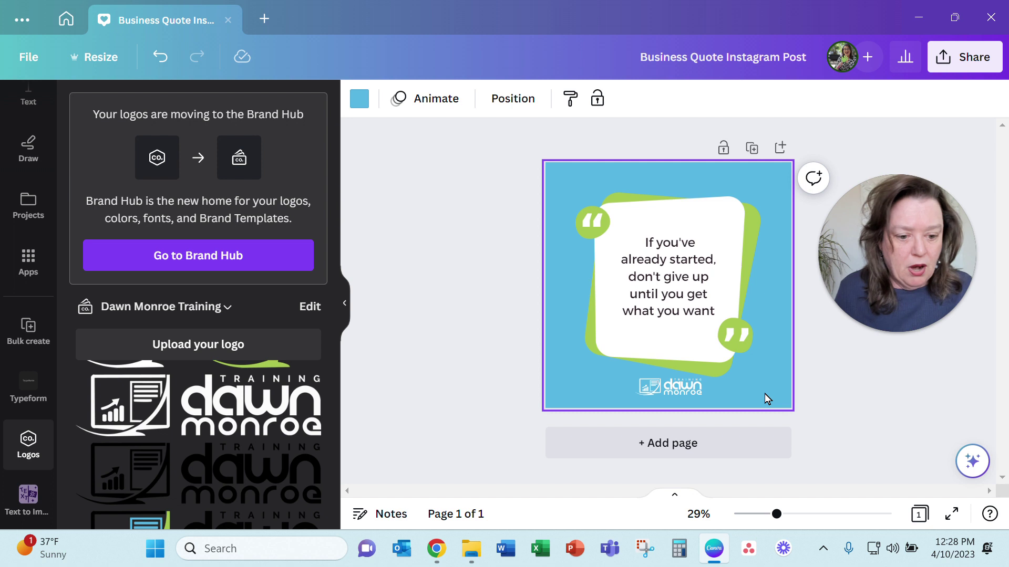
pyautogui.click(673, 276)
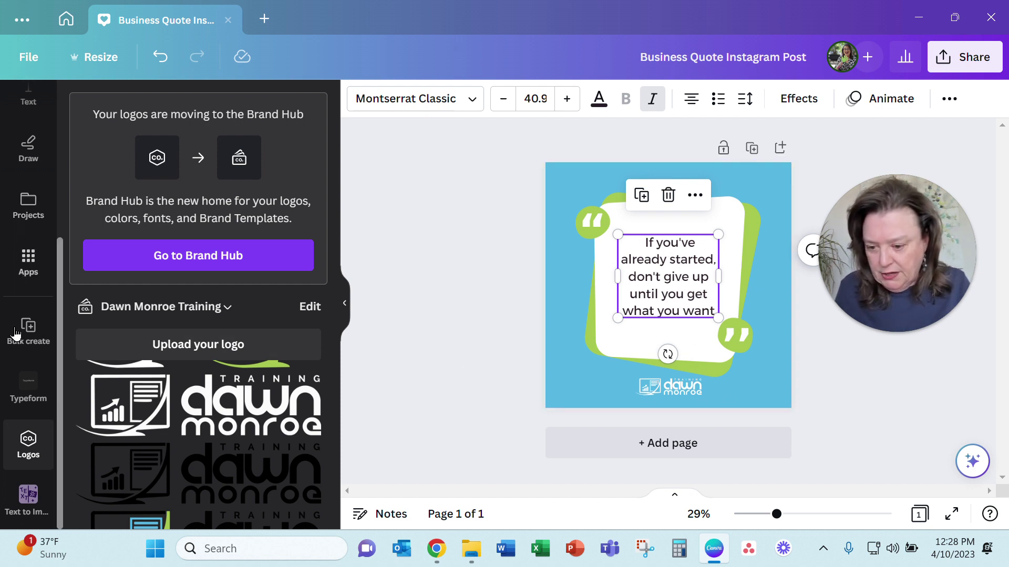
# Find Bulk create by searching Apps for 'bulk' and start a CSV upload
pyautogui.click(32, 261)
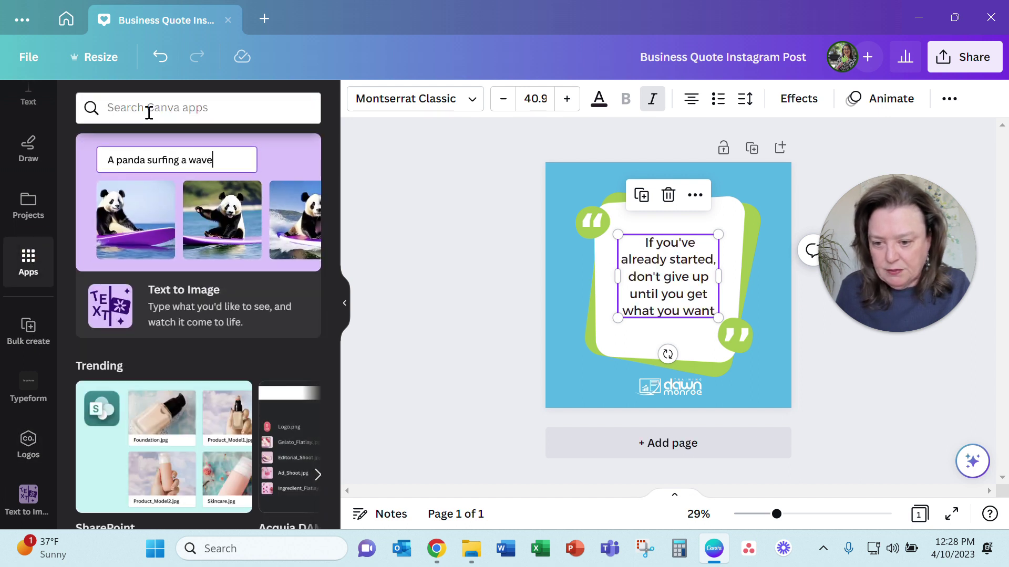
pyautogui.click(149, 112)
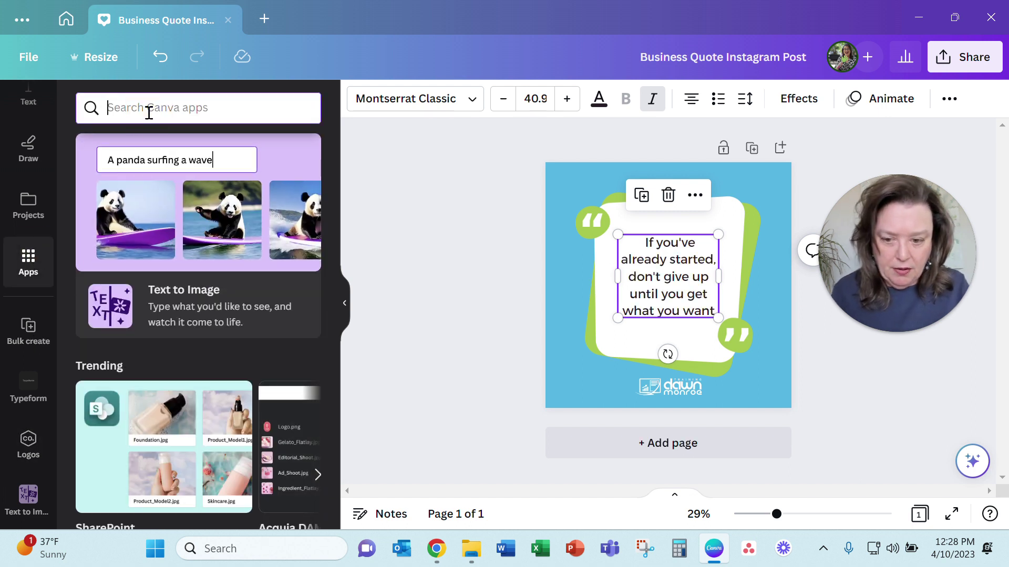
pyautogui.write('bulk')
pyautogui.press('Return')
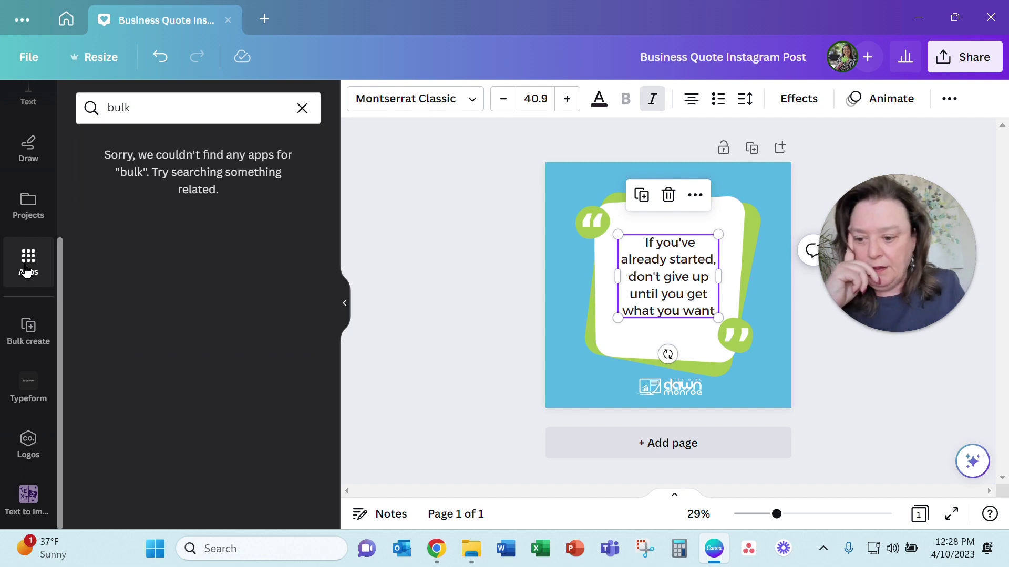
pyautogui.click(32, 327)
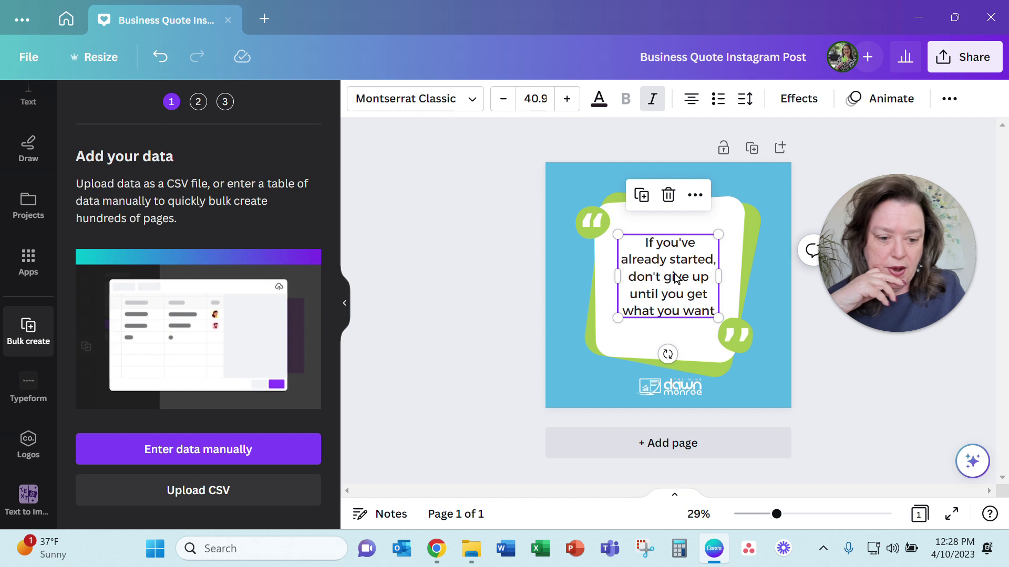
pyautogui.click(209, 499)
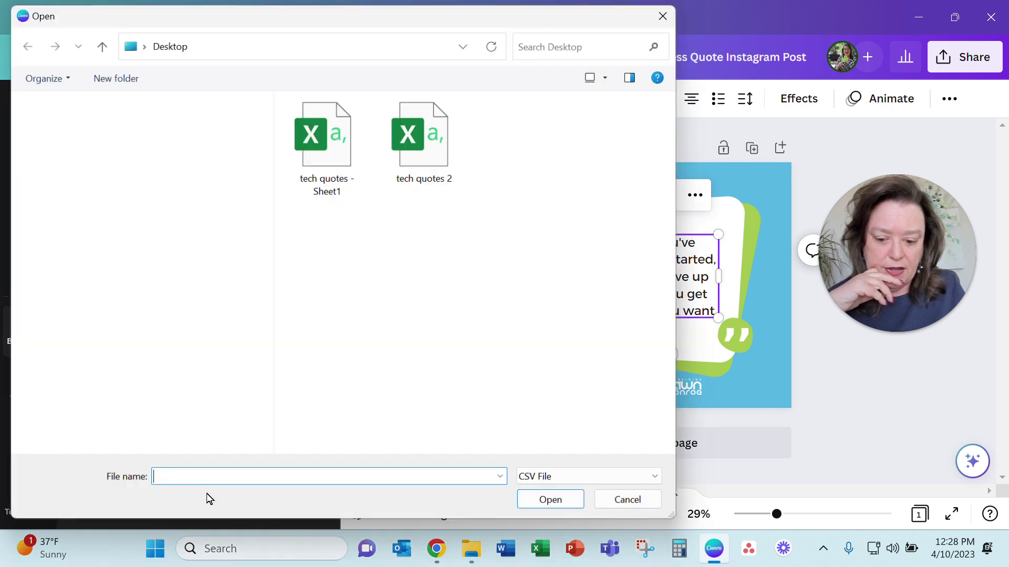
# Upload the 'tech quotes 2' CSV and connect the quote text box to its quote field
pyautogui.click(415, 138)
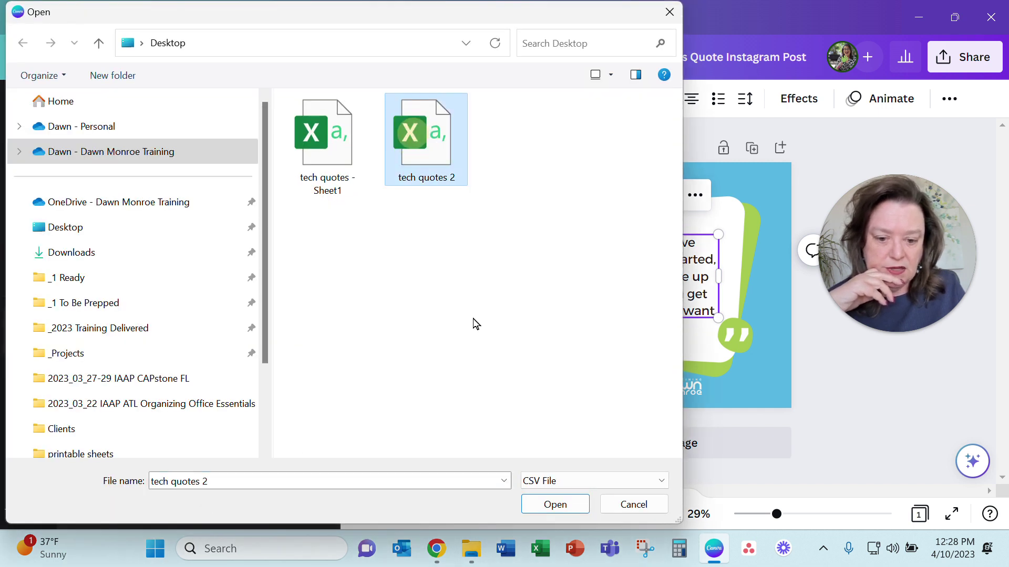
pyautogui.click(545, 512)
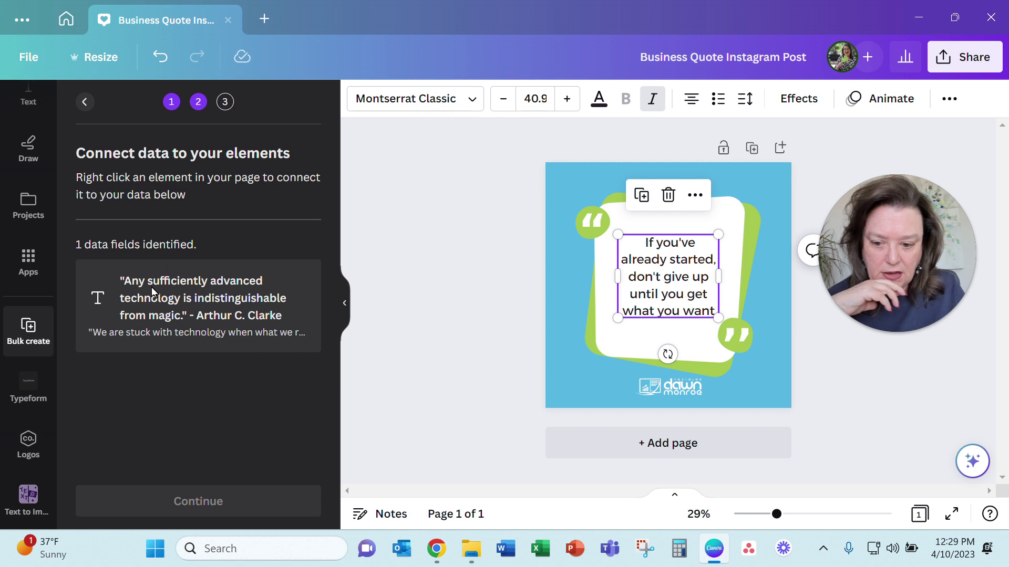
pyautogui.rightClick(660, 280)
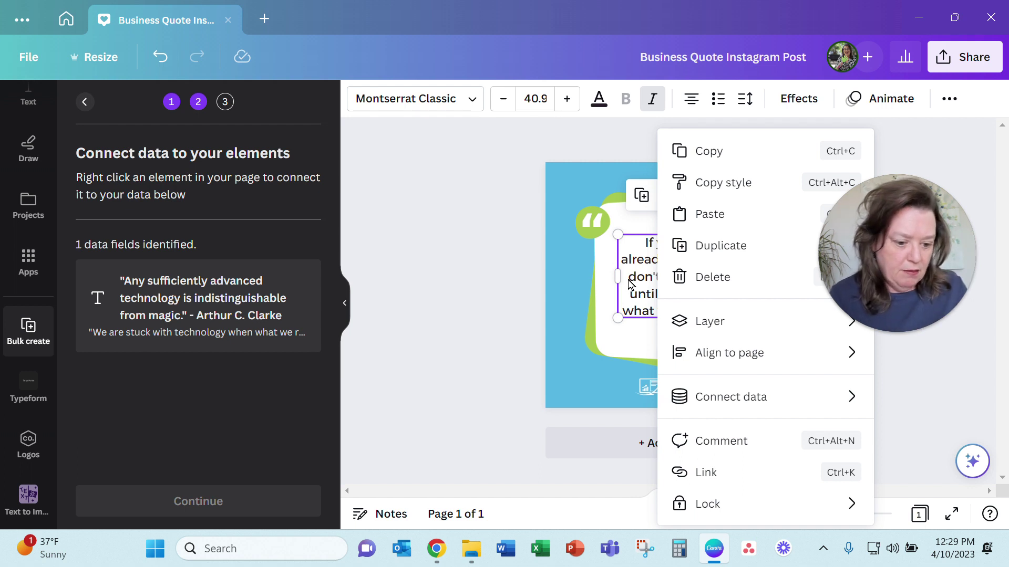
pyautogui.moveTo(728, 396)
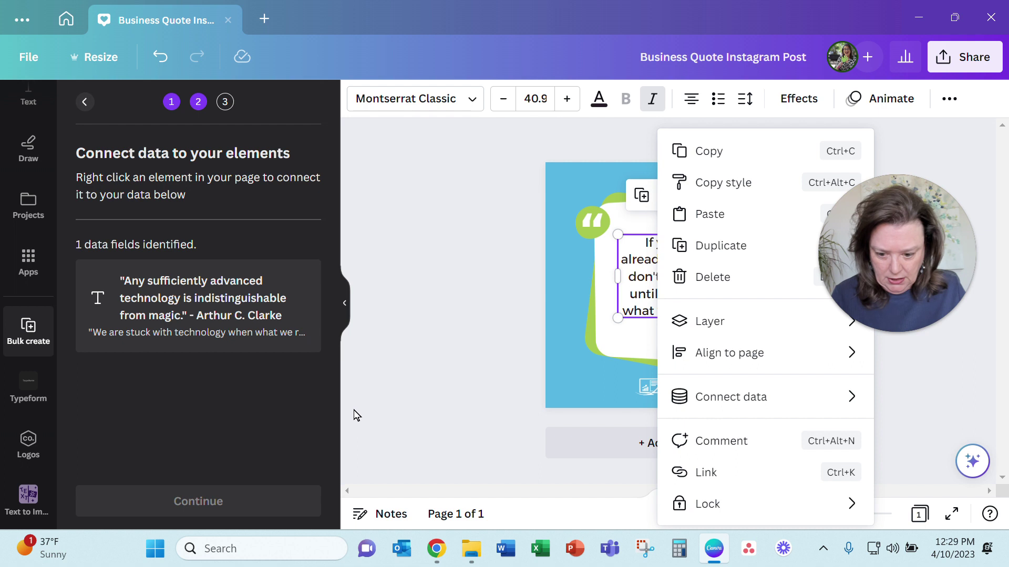
pyautogui.moveTo(698, 409)
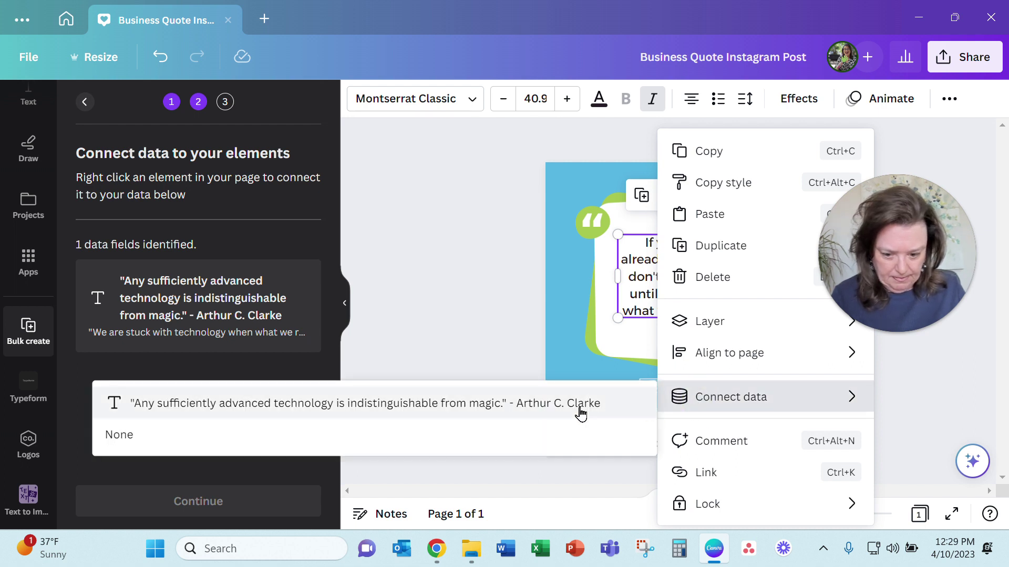
pyautogui.click(581, 413)
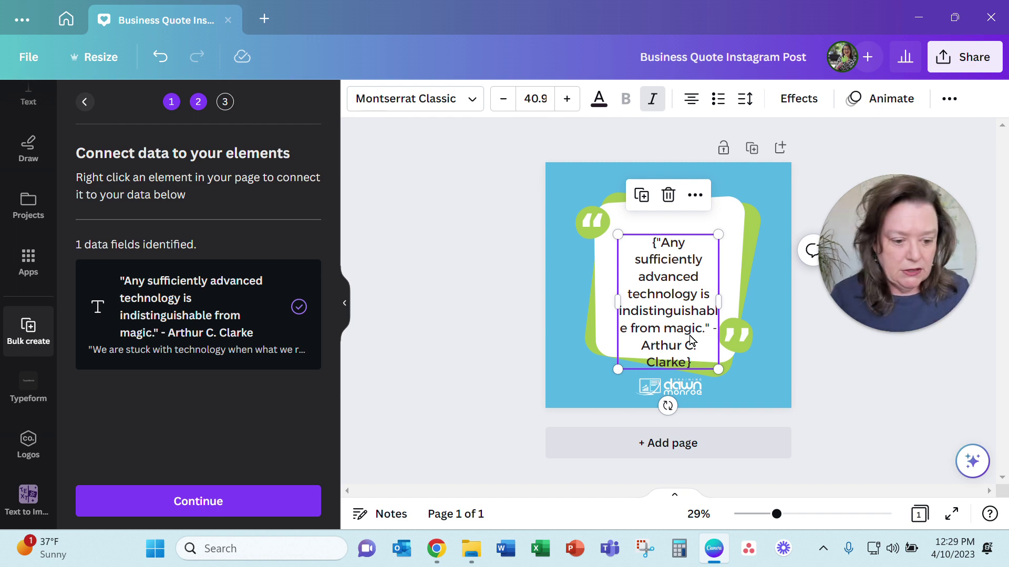
# Shrink the quote font to 39.9, recentre the text, and continue to apply the data
pyautogui.moveTo(676, 315); pyautogui.dragTo(675, 298)
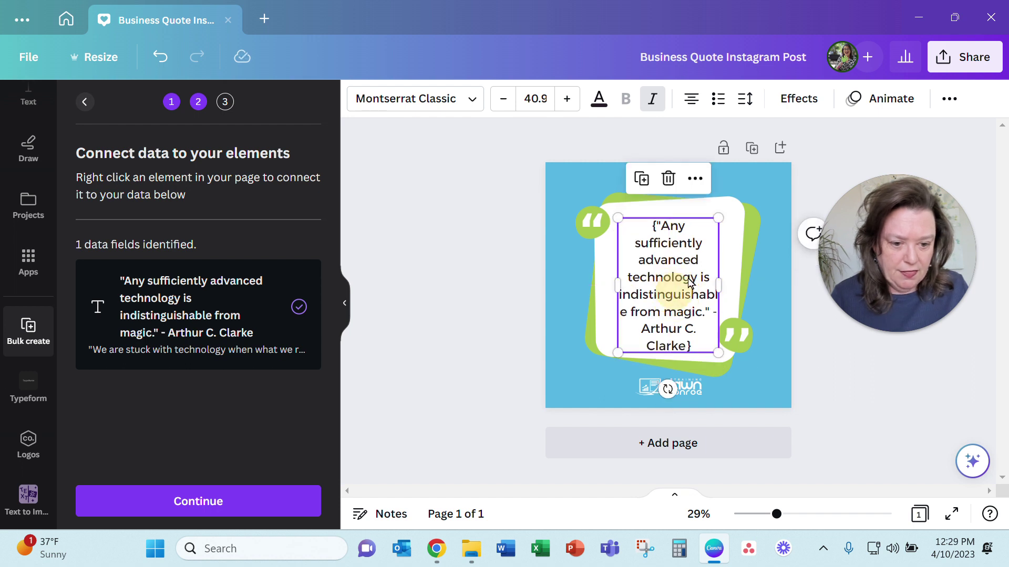
pyautogui.click(502, 100)
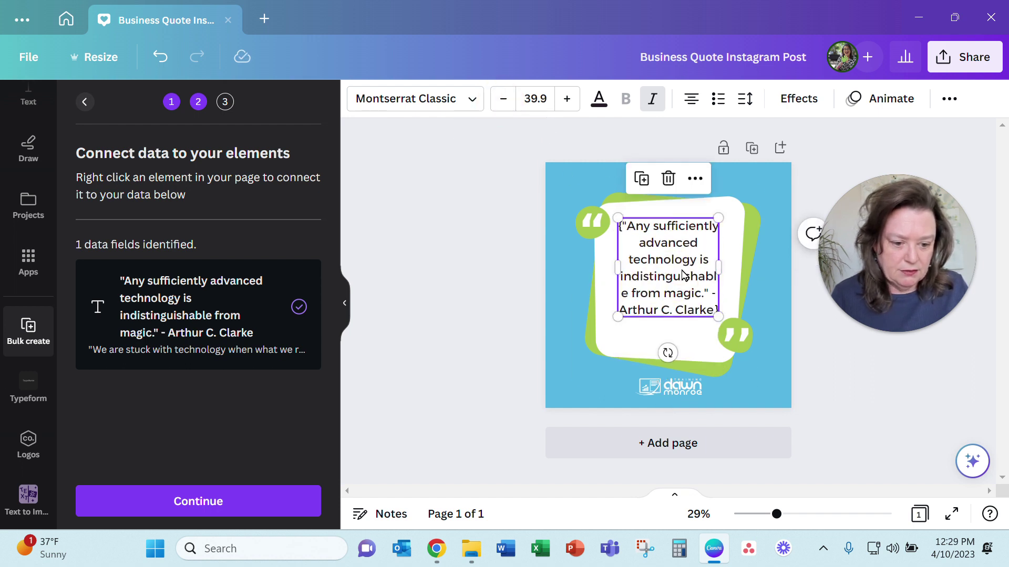
pyautogui.moveTo(683, 269)
pyautogui.mouseDown()
pyautogui.moveTo(679, 283)
pyautogui.moveTo(676, 274)
pyautogui.mouseUp()
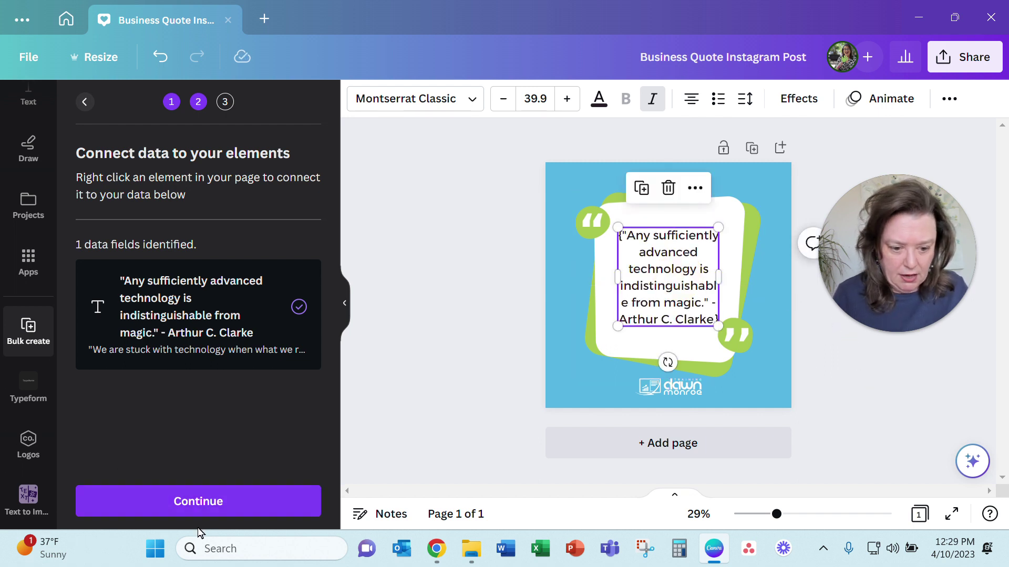
pyautogui.click(218, 512)
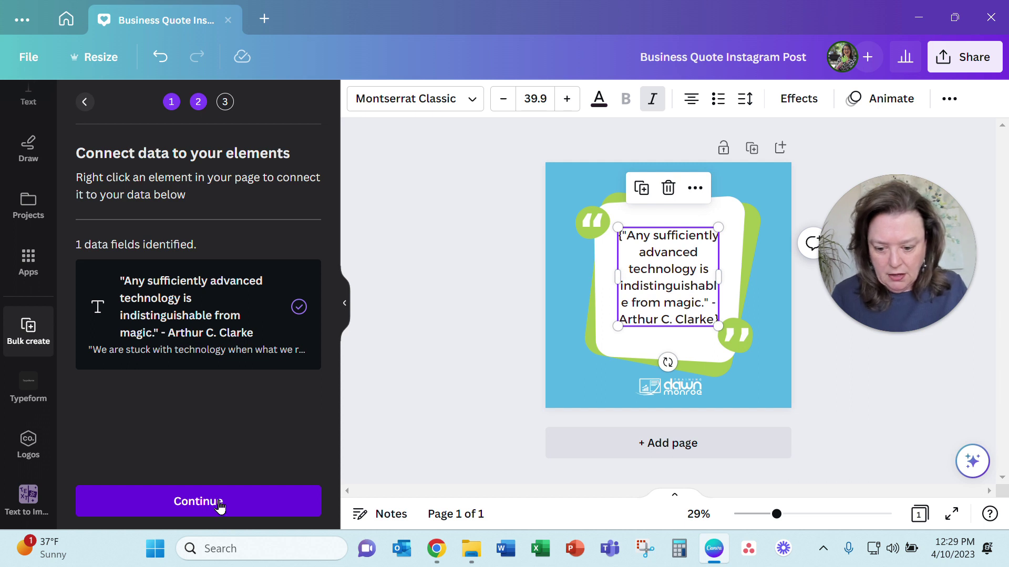
pyautogui.click(219, 502)
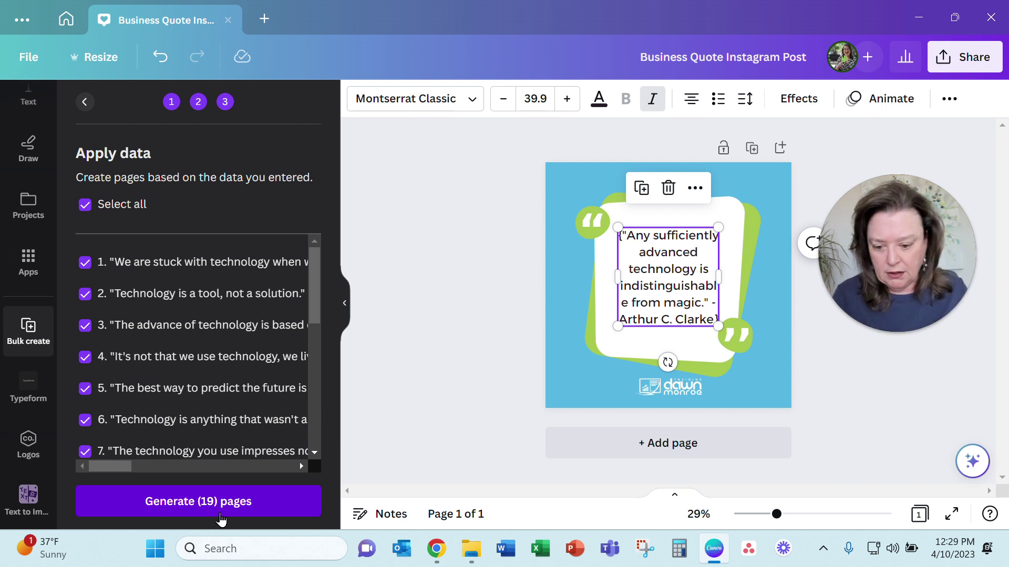
pyautogui.click(227, 505)
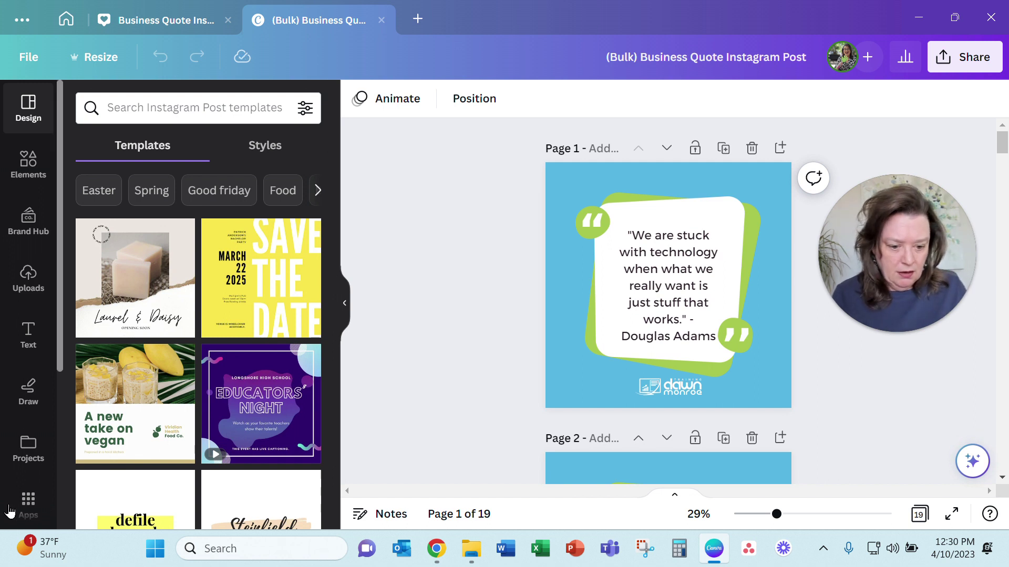
# Scroll through the generated quote pages down to page 6 and select its background
pyautogui.scroll(-5, 625, 293)
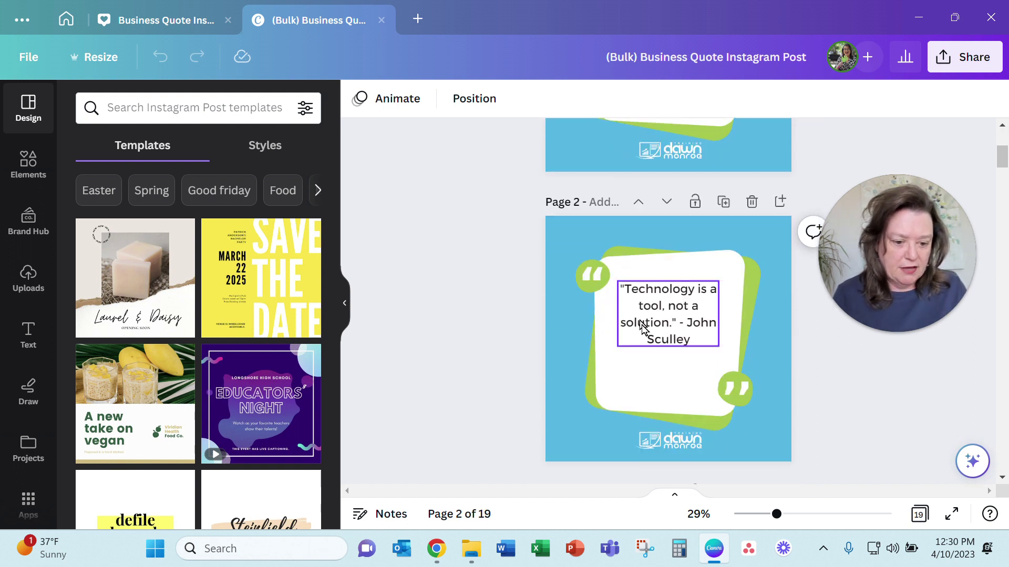
pyautogui.scroll(-6, 641, 316)
pyautogui.scroll(-10, 666, 313)
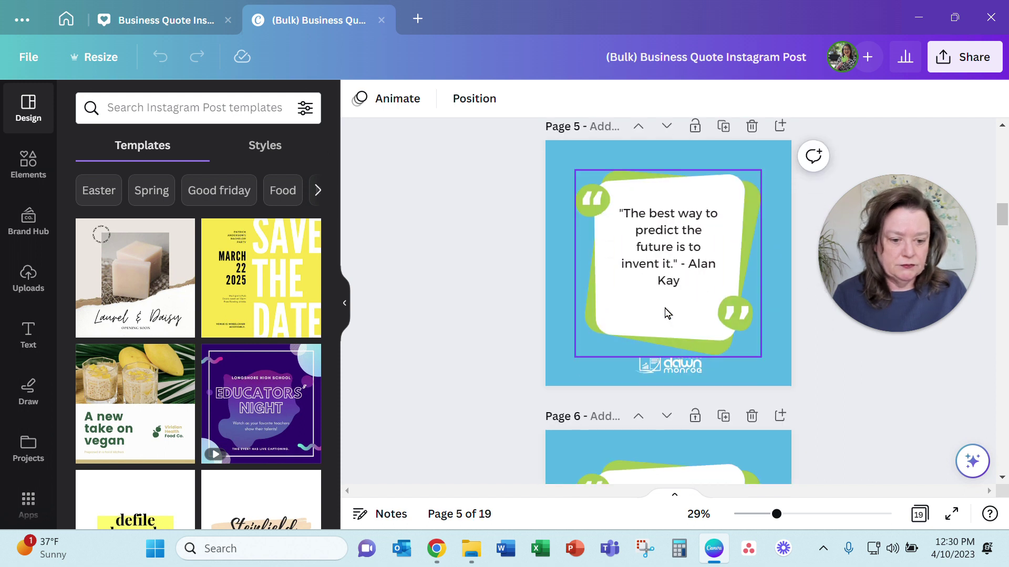
pyautogui.scroll(-5, 667, 313)
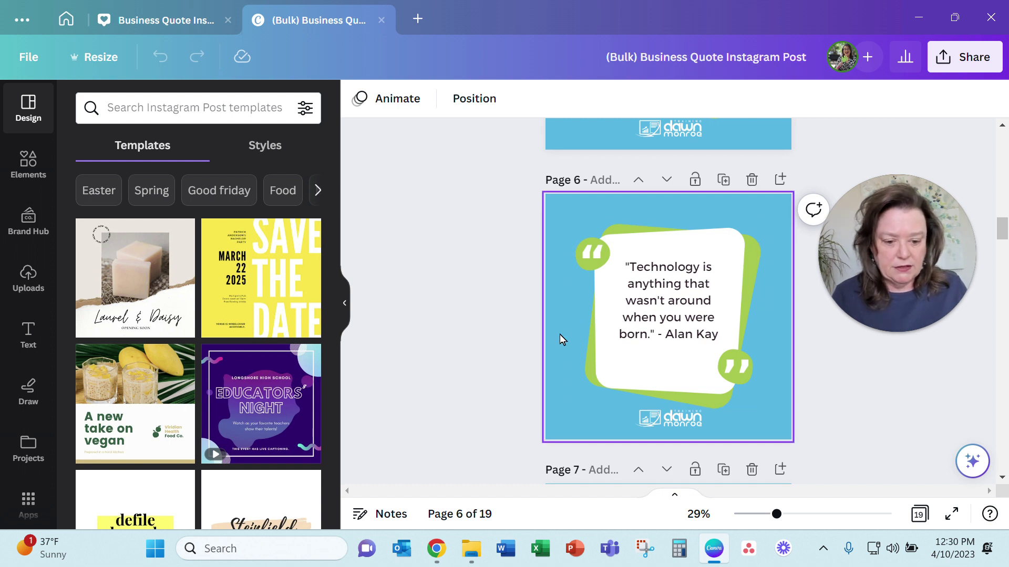
pyautogui.click(560, 339)
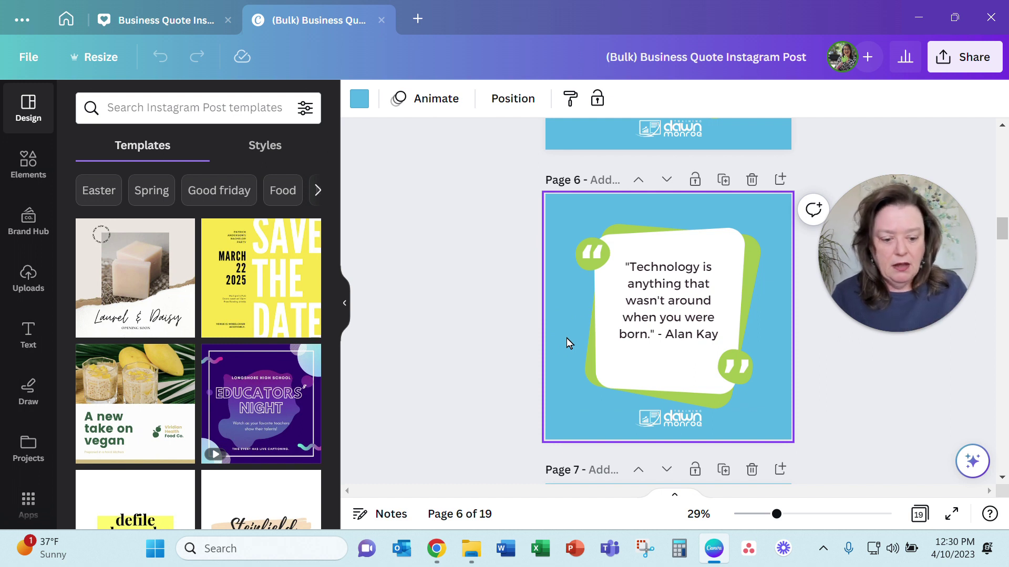
pyautogui.click(921, 515)
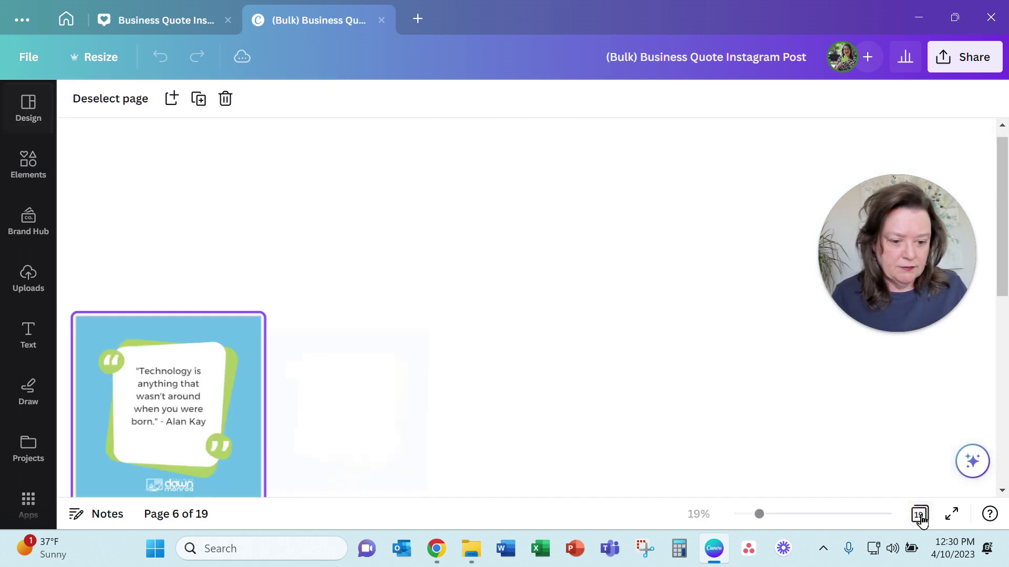
pyautogui.scroll(-6, 550, 413)
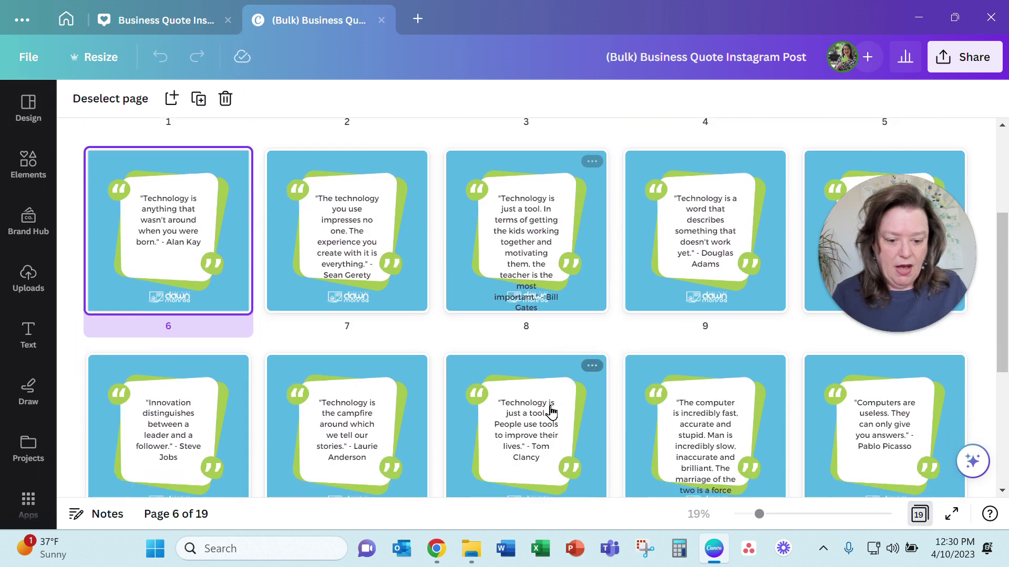
pyautogui.scroll(6, 554, 415)
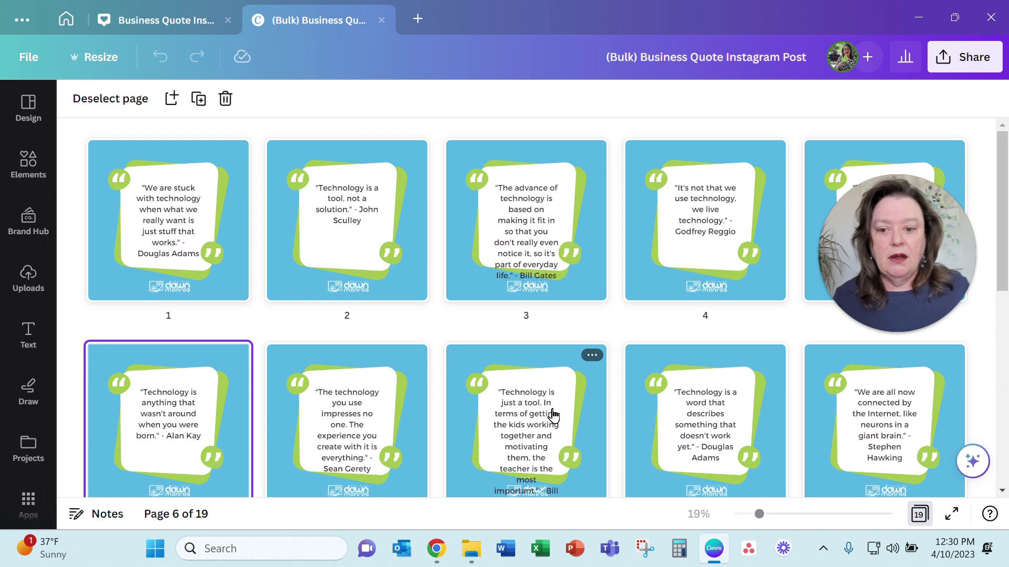
pyautogui.click(65, 22)
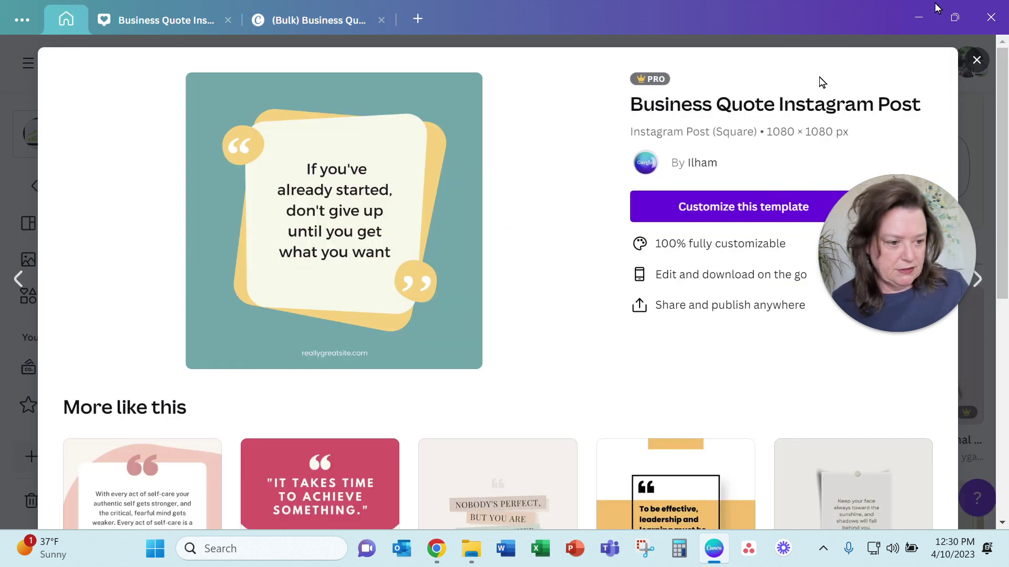
# Return to Canva home and open the (Bulk) Turquoise Happy Summer Quote Instagram Post design
pyautogui.click(977, 59)
pyautogui.scroll(5, 418, 258)
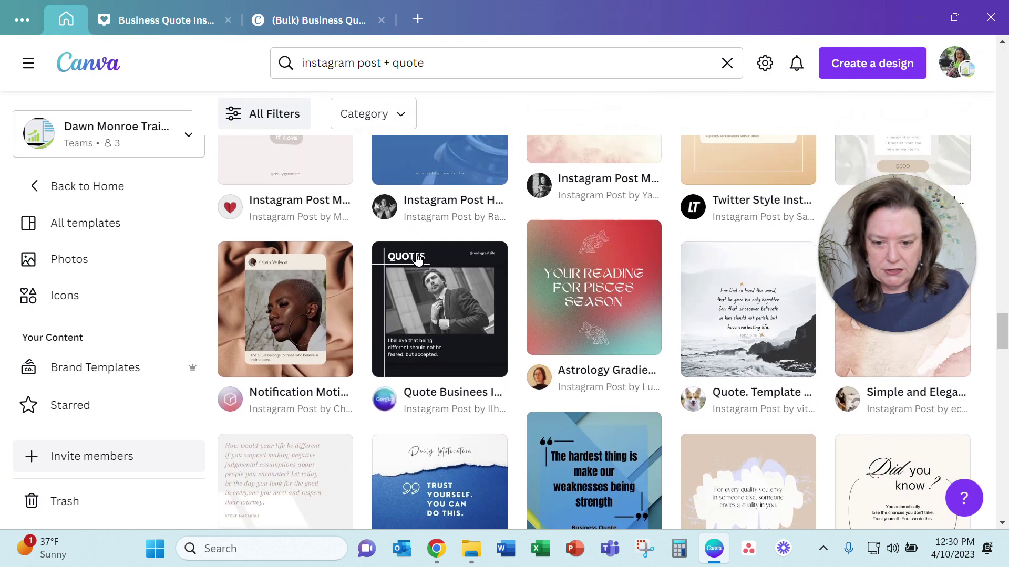
pyautogui.click(91, 195)
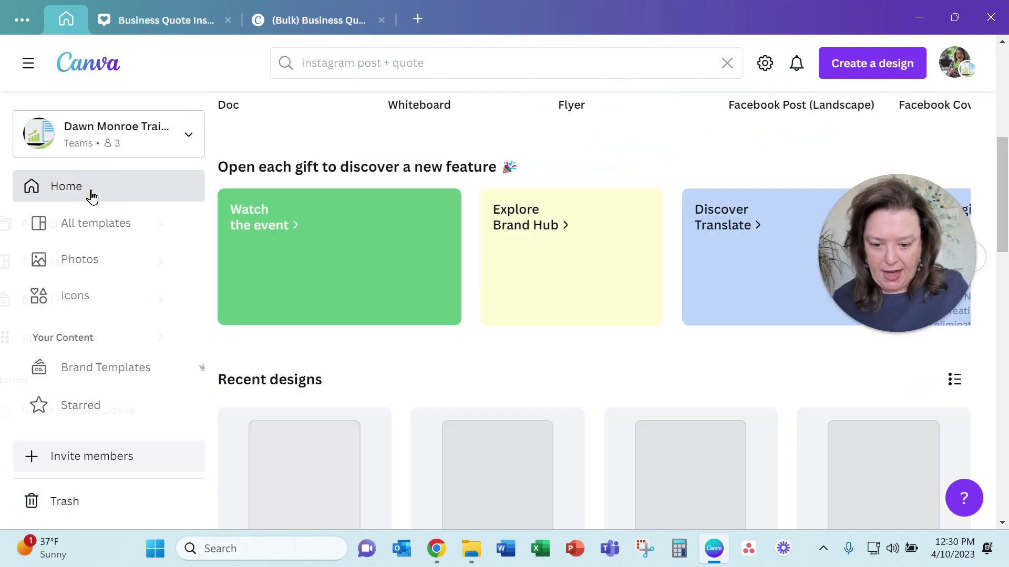
pyautogui.scroll(-2, 728, 409)
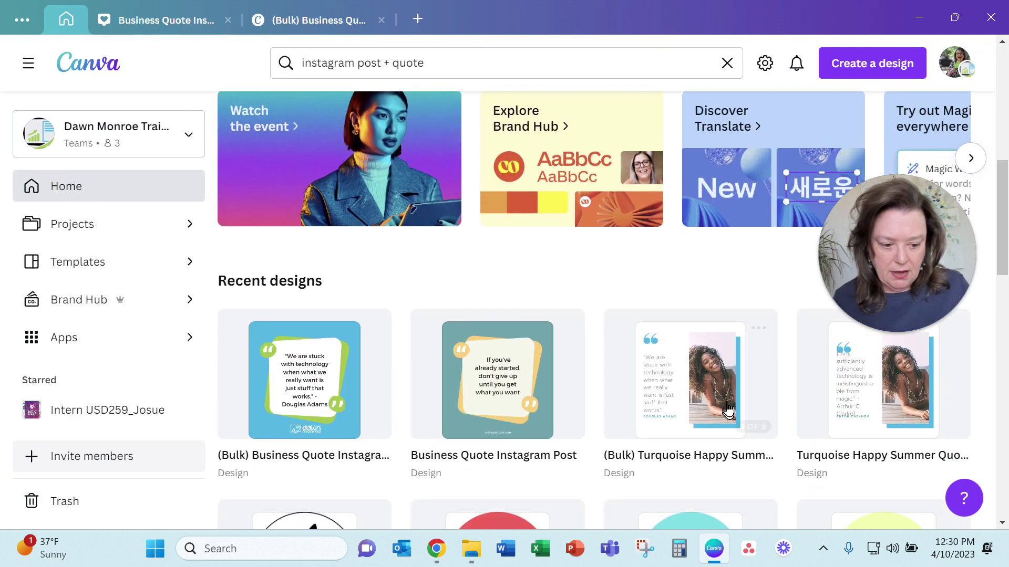
pyautogui.scroll(-1, 728, 409)
pyautogui.click(689, 340)
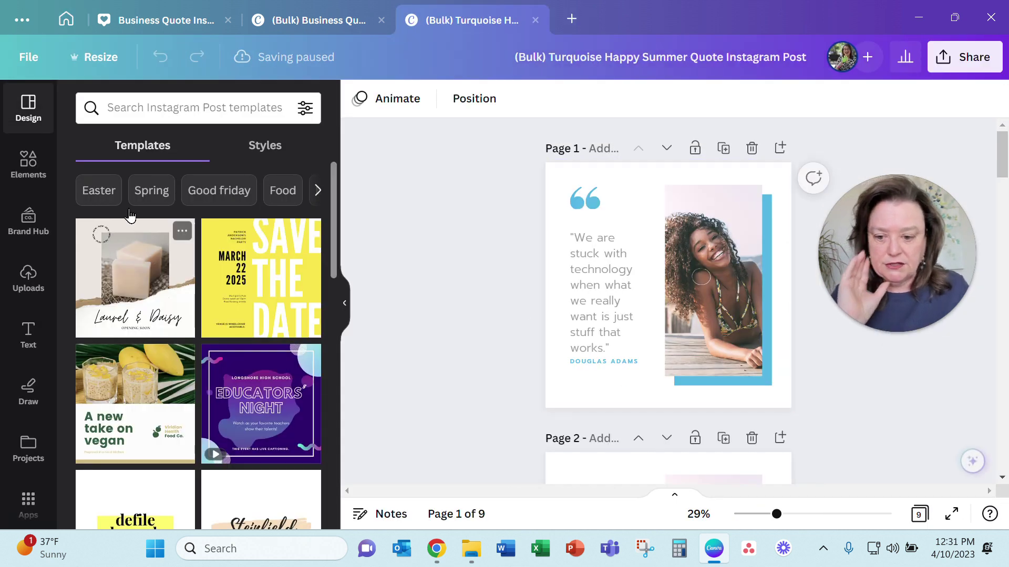
# Search the Elements library for 'technology' and show all the technology photos
pyautogui.click(28, 162)
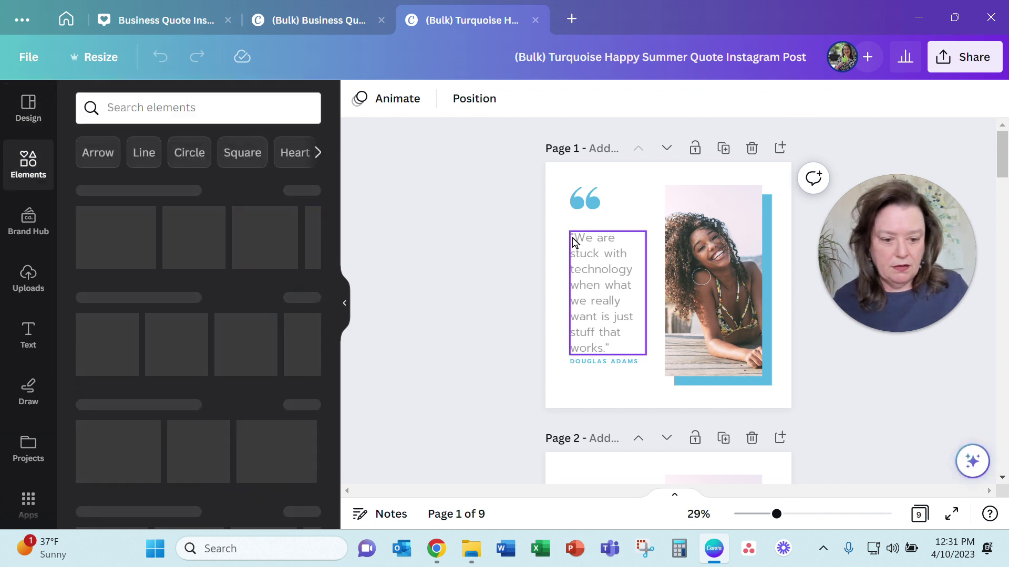
pyautogui.click(200, 104)
pyautogui.write('te')
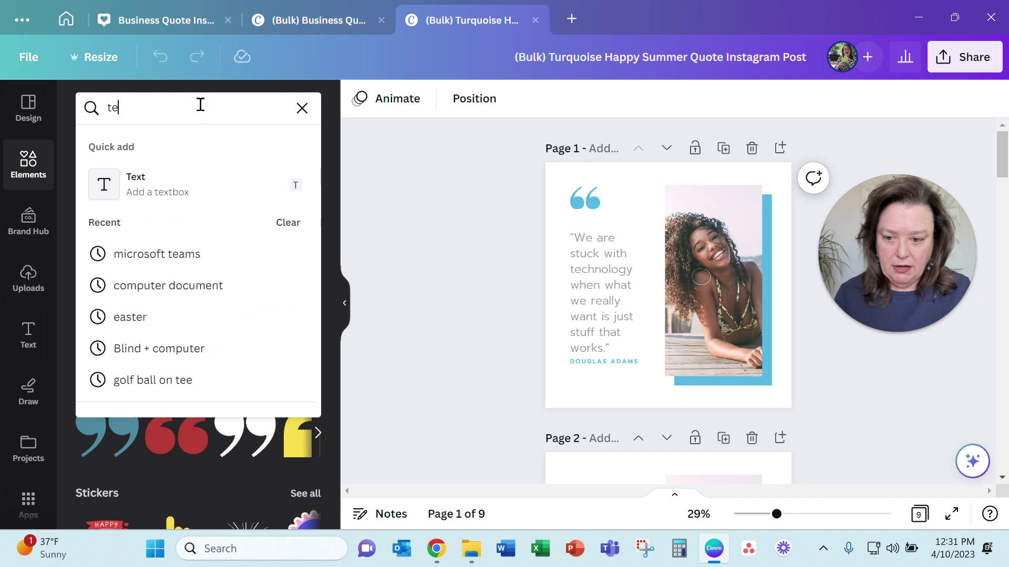
pyautogui.write('hn')
pyautogui.press('BackSpace')
pyautogui.press('BackSpace')
pyautogui.write('c')
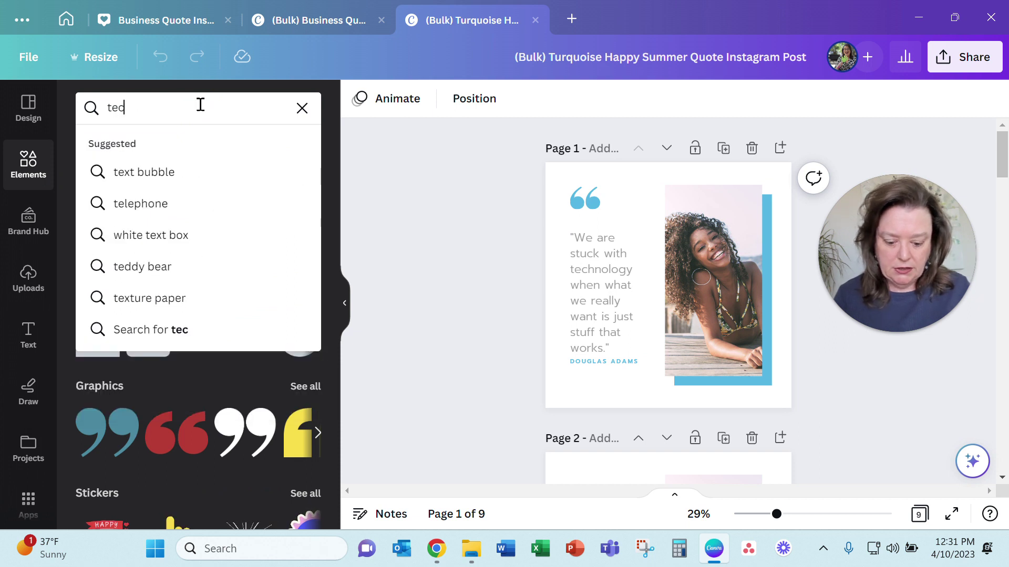
pyautogui.write('hnology')
pyautogui.press('Return')
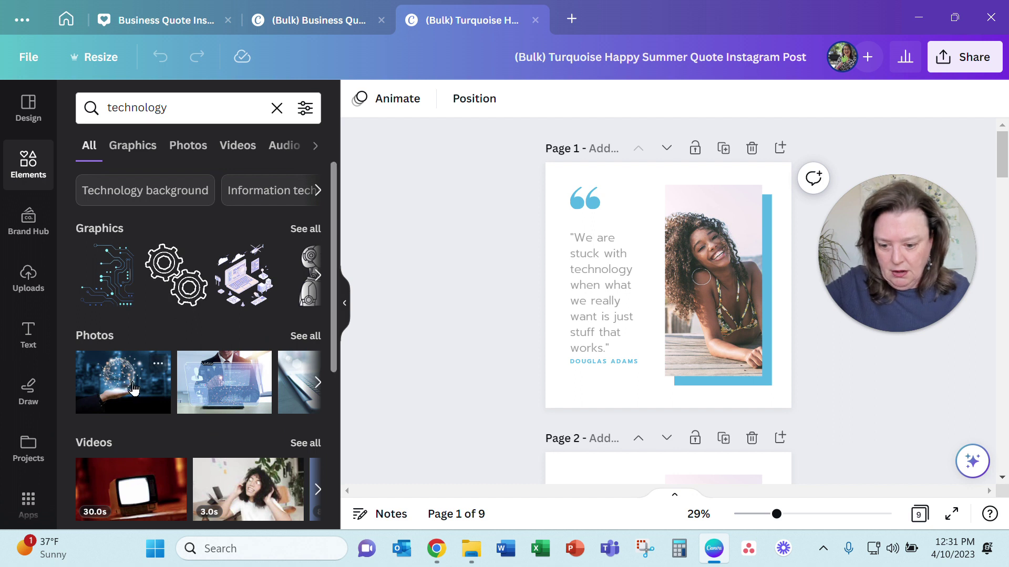
pyautogui.click(294, 335)
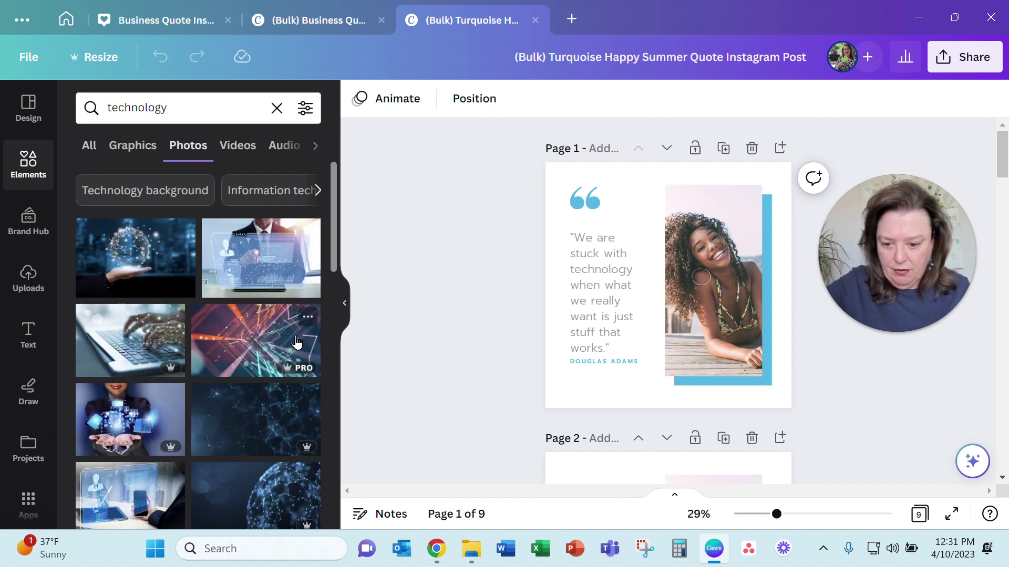
# Drag technology photos into the image frames of page 1 and page 2, using the globe network photo for page 2
pyautogui.scroll(-2, 297, 342)
pyautogui.moveTo(120, 331); pyautogui.dragTo(687, 272)
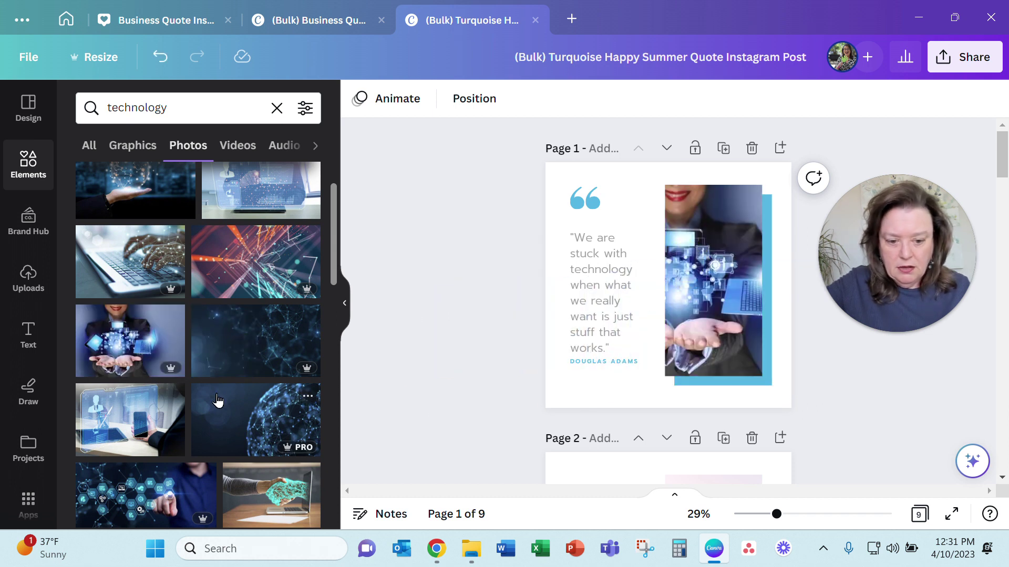
pyautogui.scroll(-3, 207, 392)
pyautogui.scroll(-4, 620, 379)
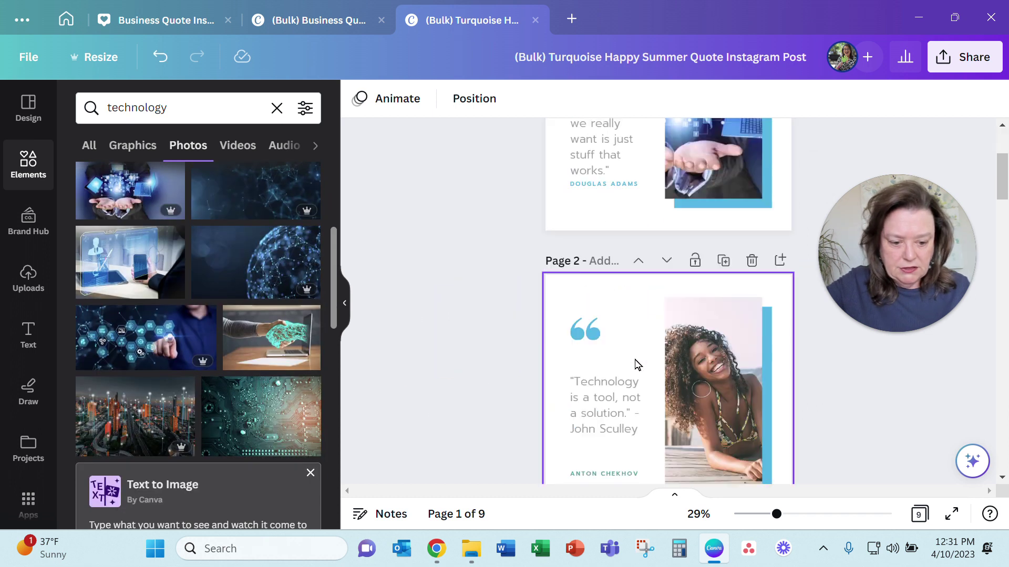
pyautogui.moveTo(255, 263); pyautogui.dragTo(694, 345)
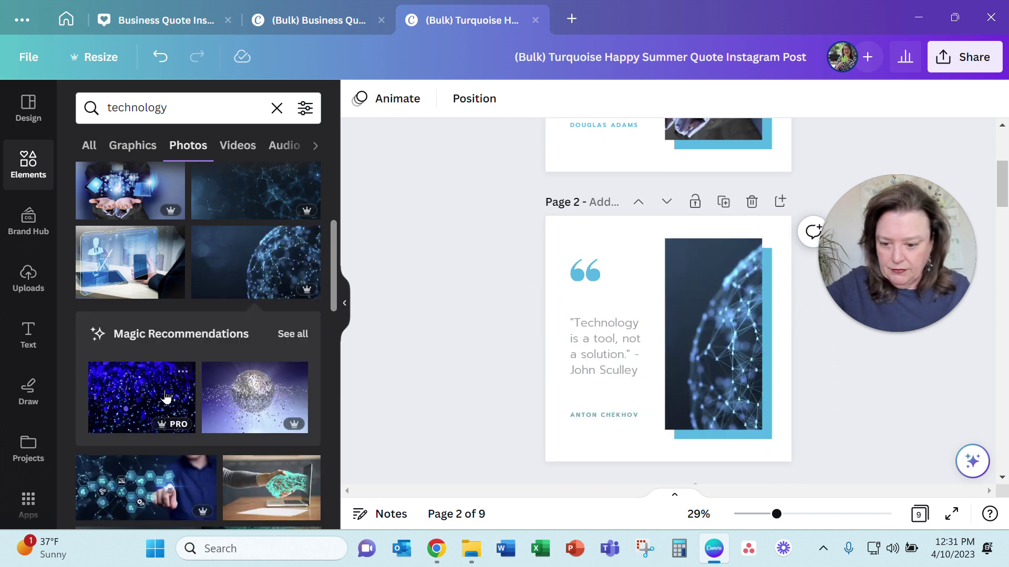
# Put the hexagon tech photo into page 3's frame, undoing the loosely placed copy
pyautogui.scroll(-3, 194, 386)
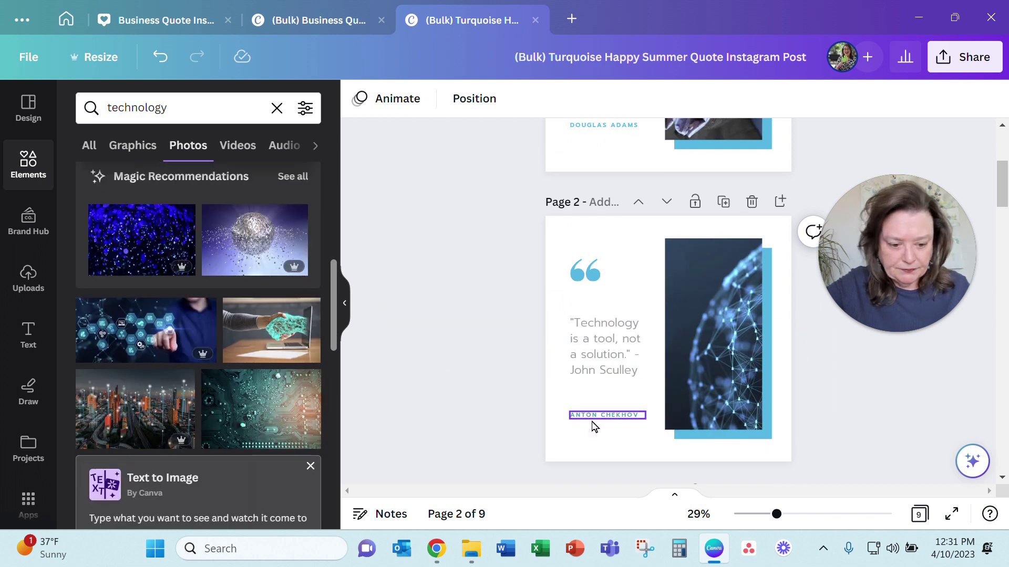
pyautogui.scroll(-4, 583, 420)
pyautogui.scroll(-3, 577, 420)
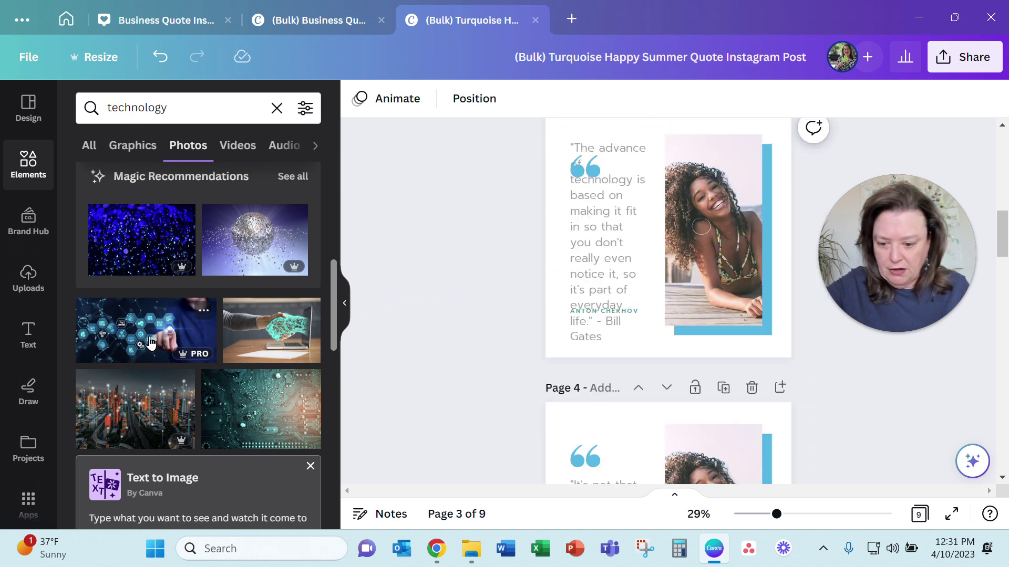
pyautogui.click(108, 333)
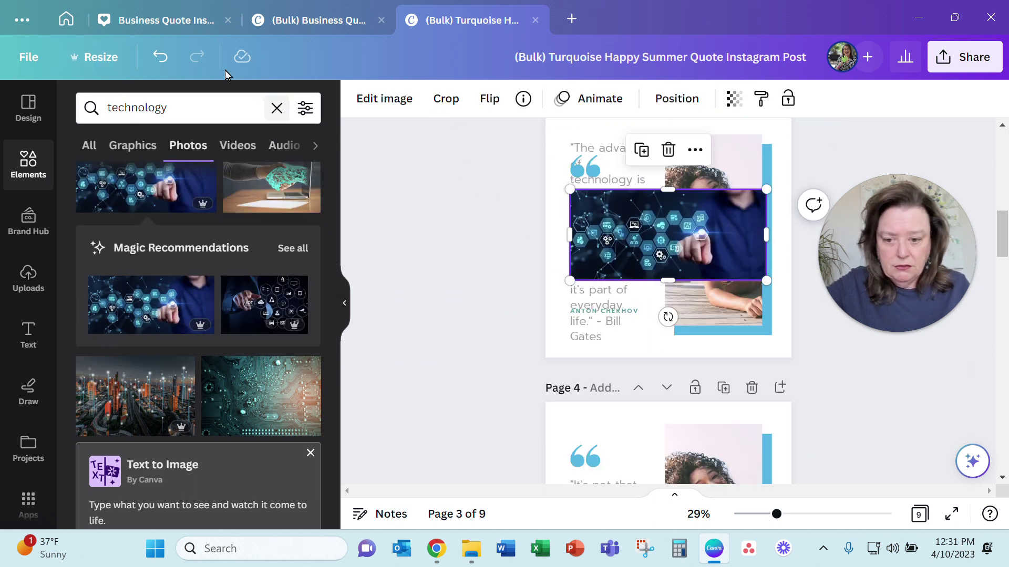
pyautogui.click(160, 57)
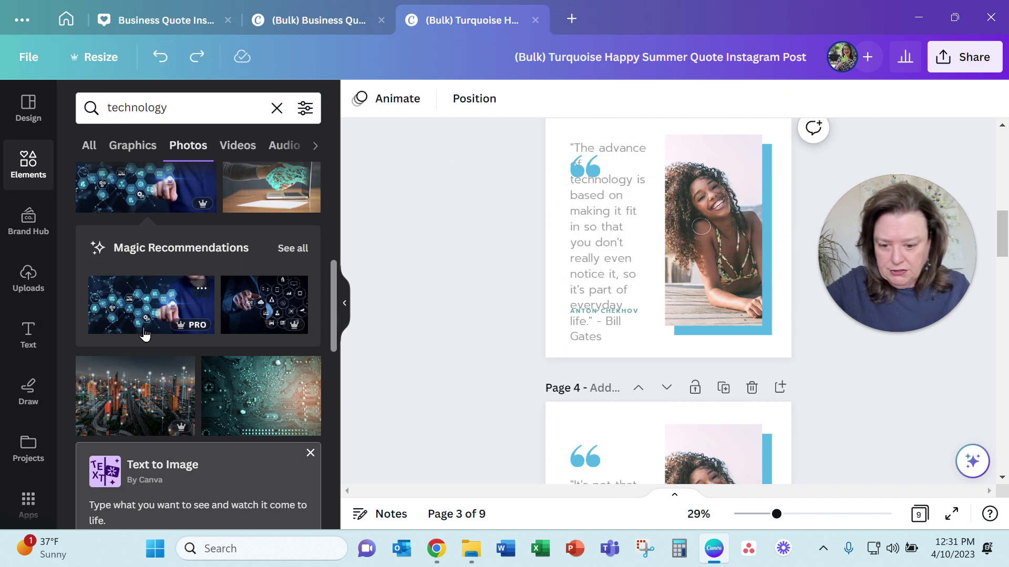
pyautogui.moveTo(146, 307); pyautogui.dragTo(744, 251)
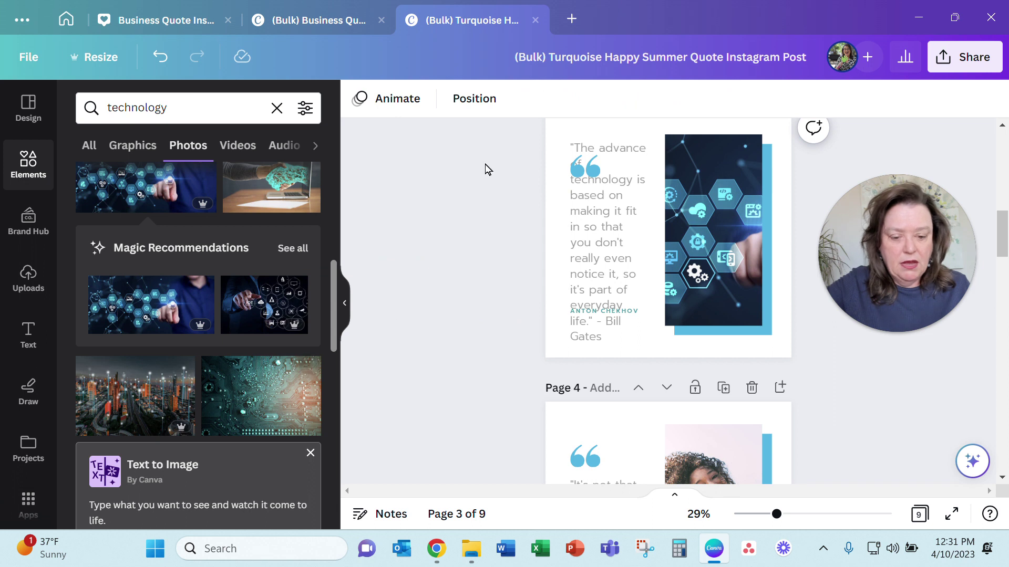